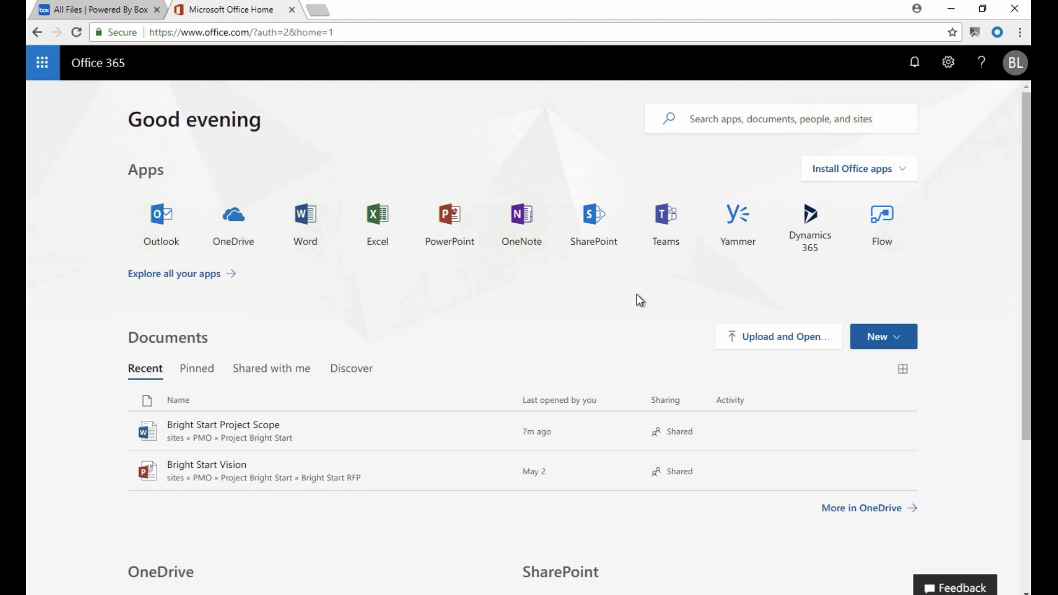
Open OneDrive, view the items shared with the account, and return to the personal files list.
left_click(234, 222)
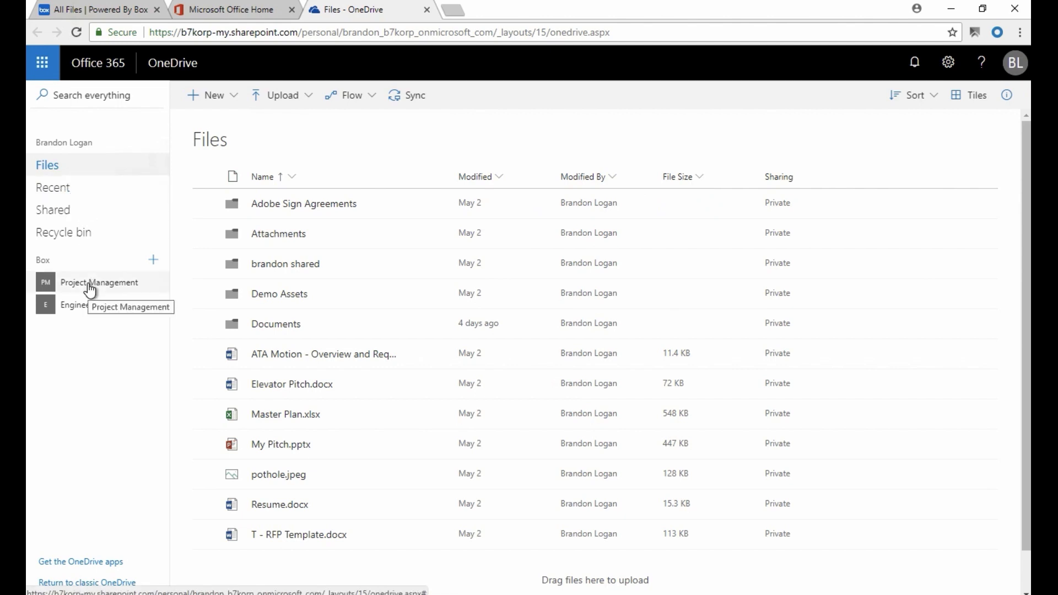
left_click(55, 210)
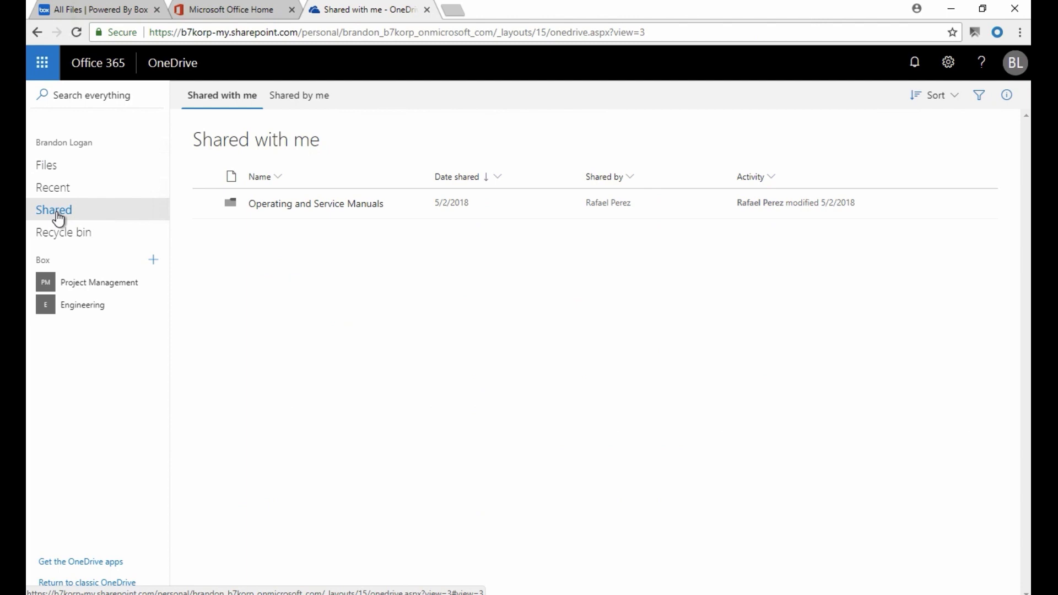
left_click(49, 169)
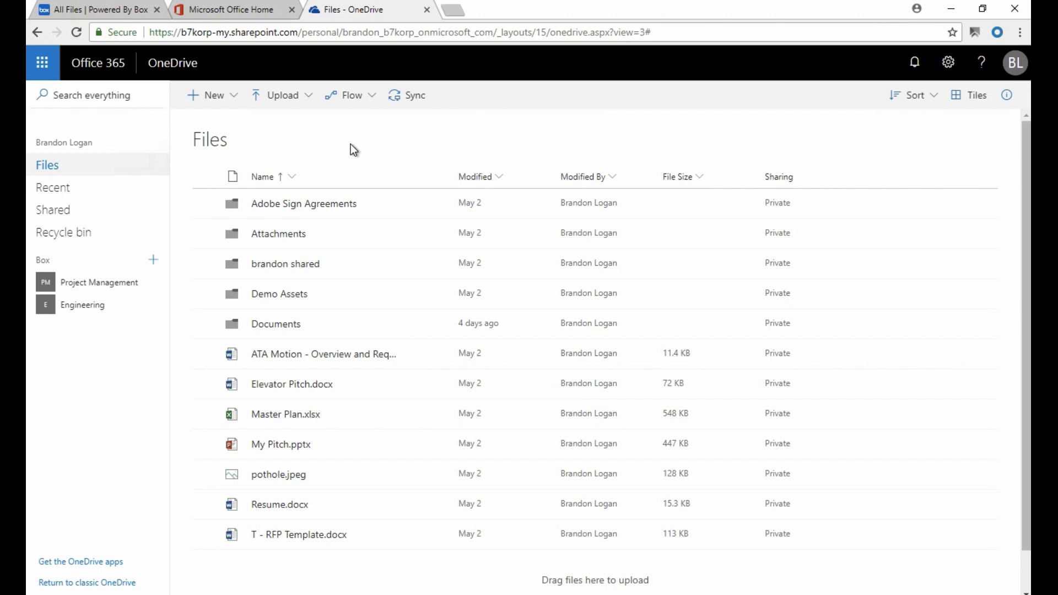
Search OneDrive for "marketing".
left_click(99, 91)
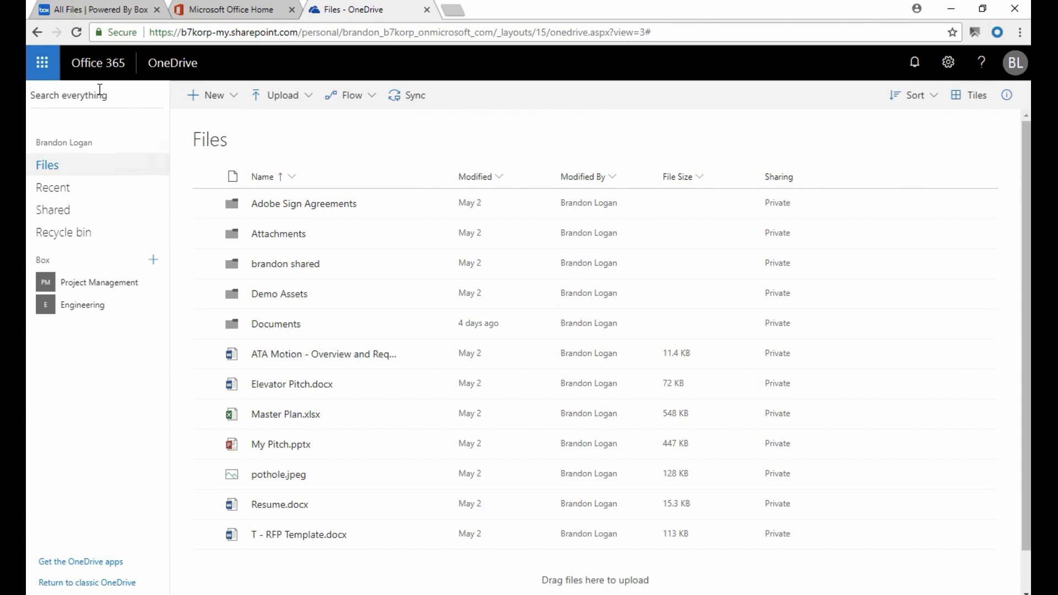
type("marketing")
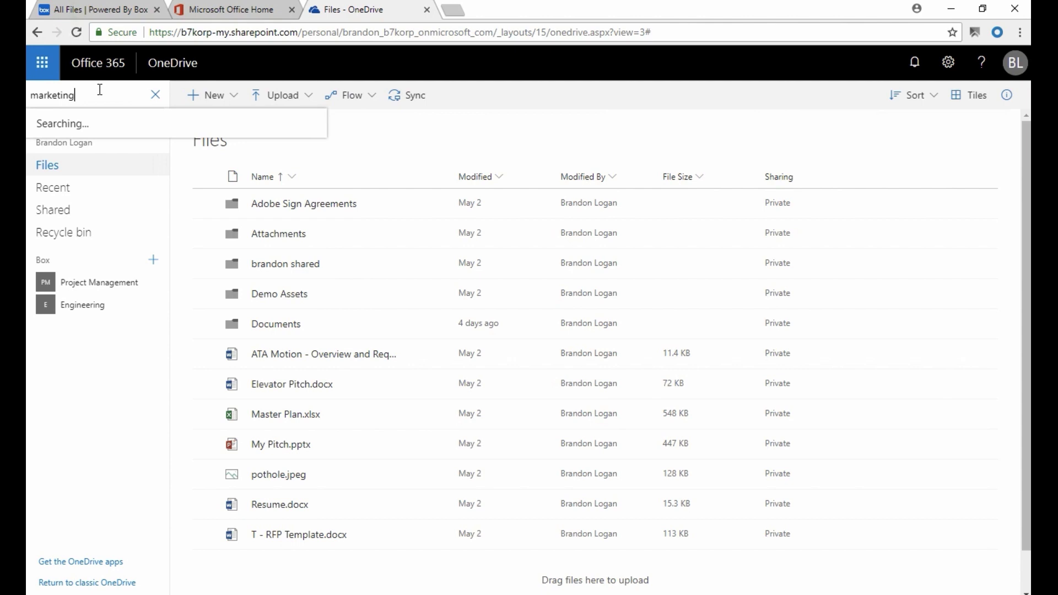
key("Return")
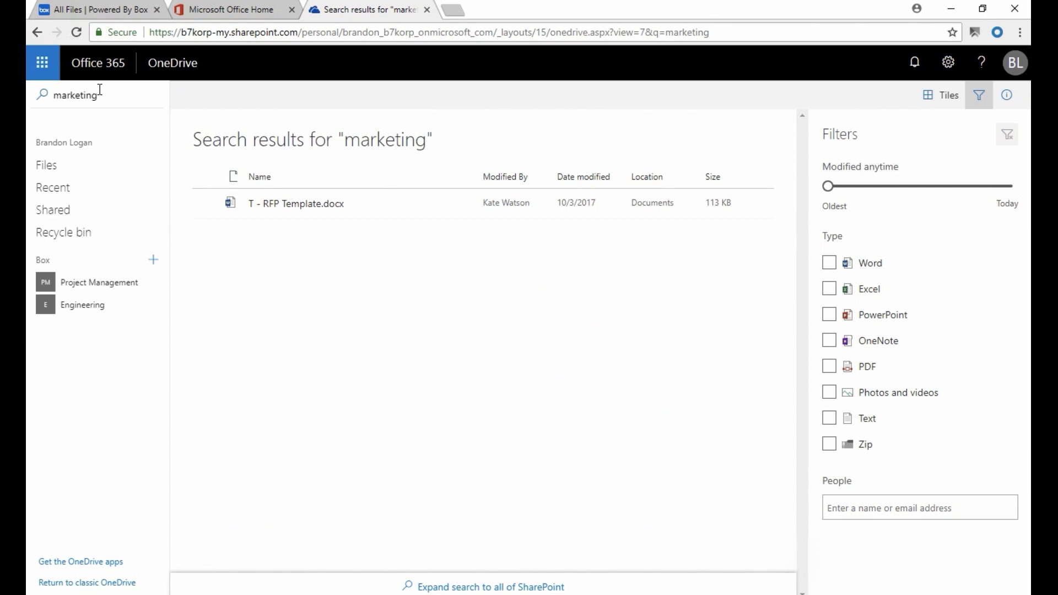
Switch to SharePoint and try to open the suggested Company Pinic site, closing its page again.
left_click(49, 64)
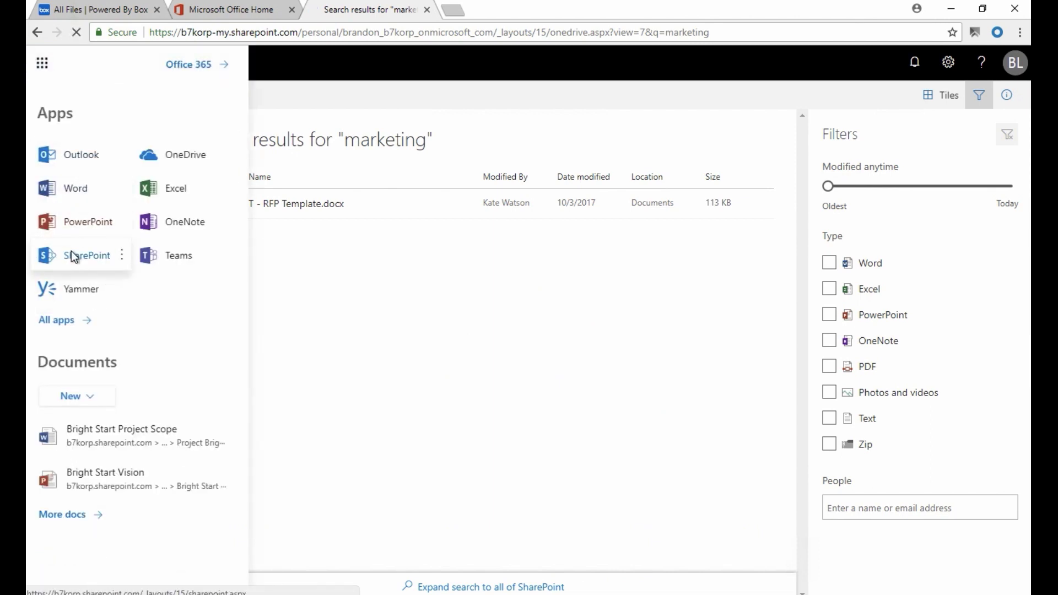
left_click(71, 254)
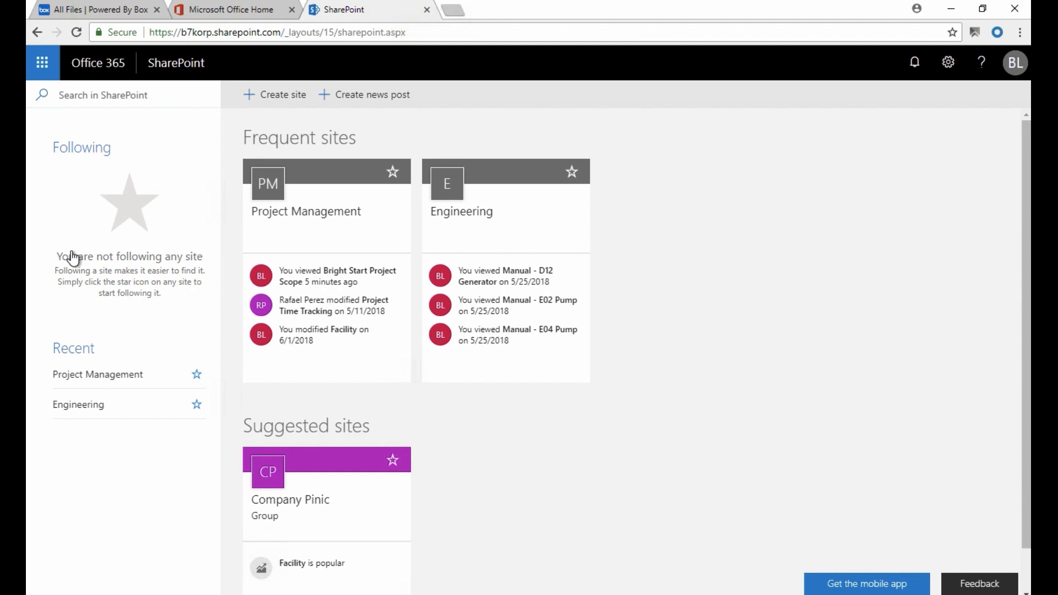
left_click(309, 495)
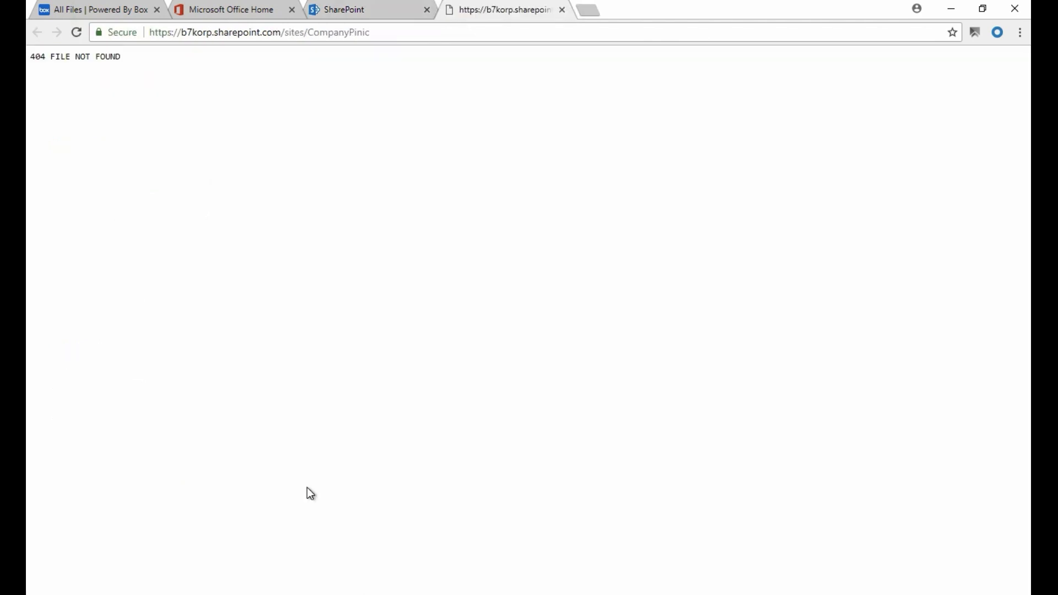
left_click(563, 10)
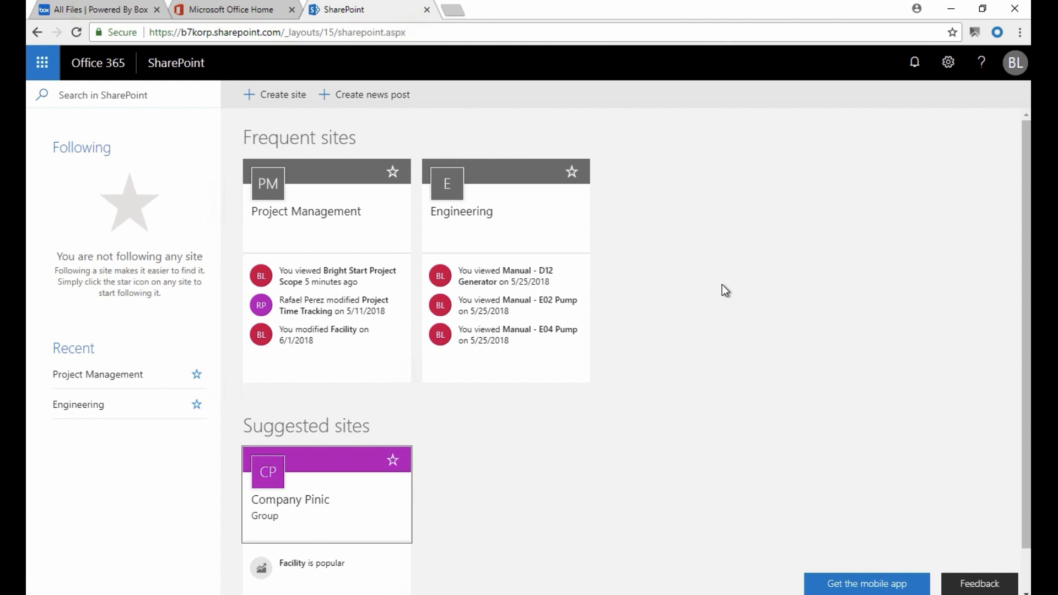
Search SharePoint for "Marketing" and open the Marketing group site from the results.
left_click(96, 96)
type("Makr")
key("BackSpace")
key("BackSpace")
type("rketing")
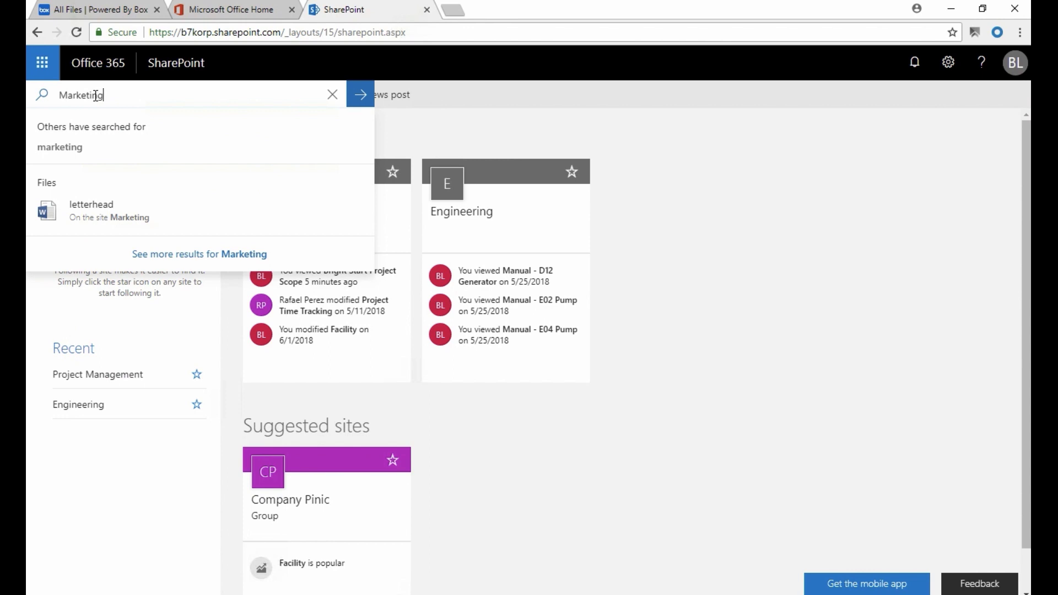
key("Return")
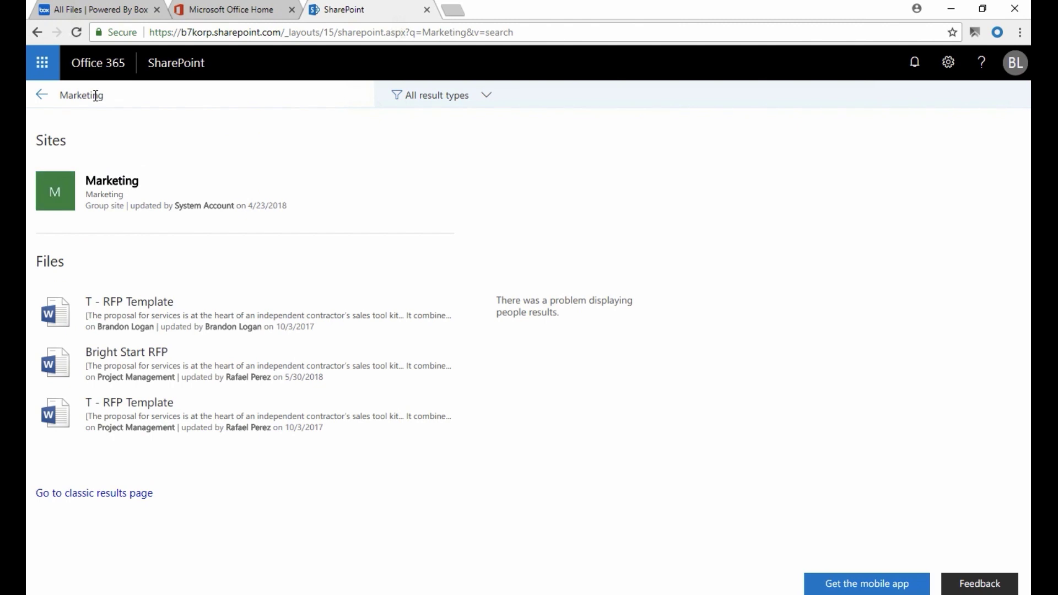
left_click(103, 188)
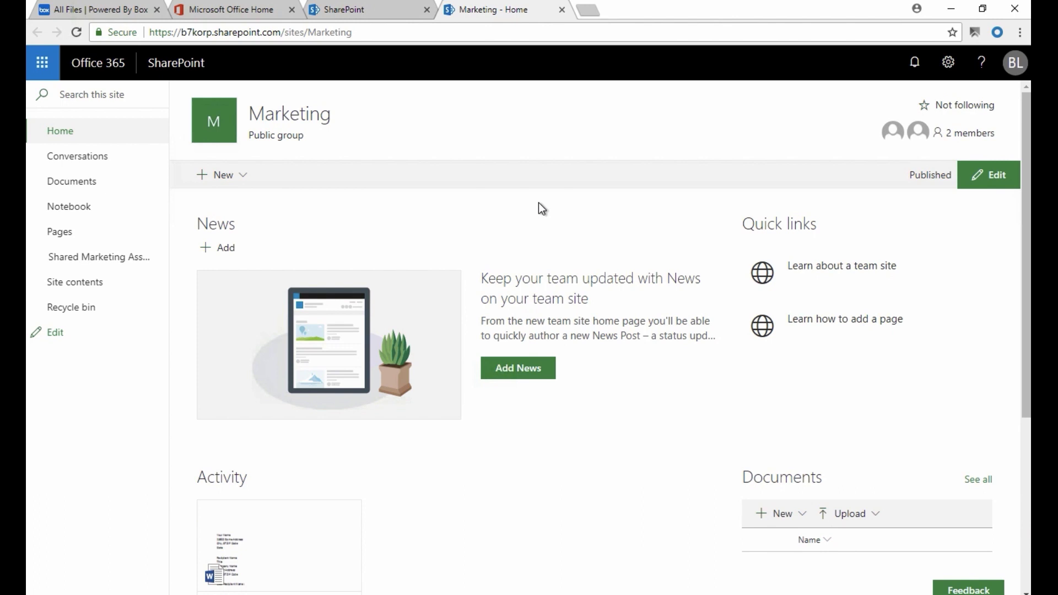
Open the Diagrams folder inside the Images folder of the site's Shared Marketing Assets library.
left_click(102, 256)
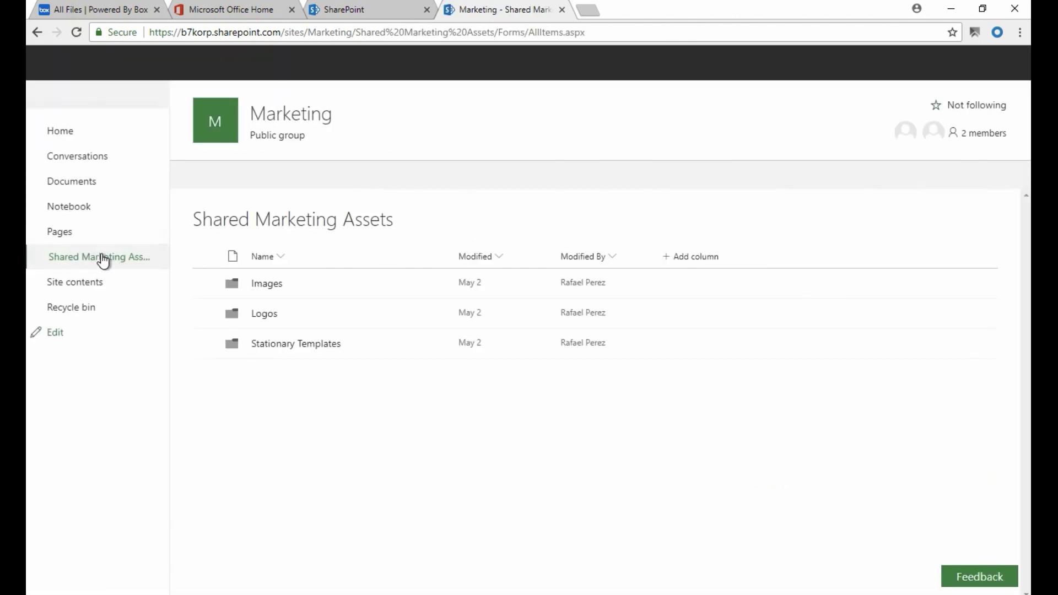
left_click(263, 284)
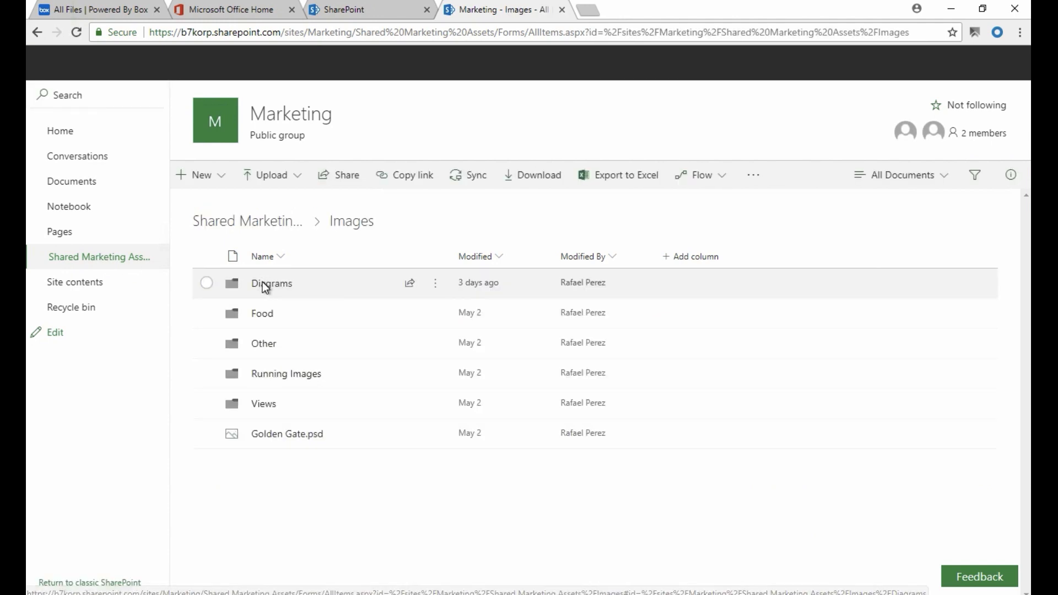
left_click(265, 284)
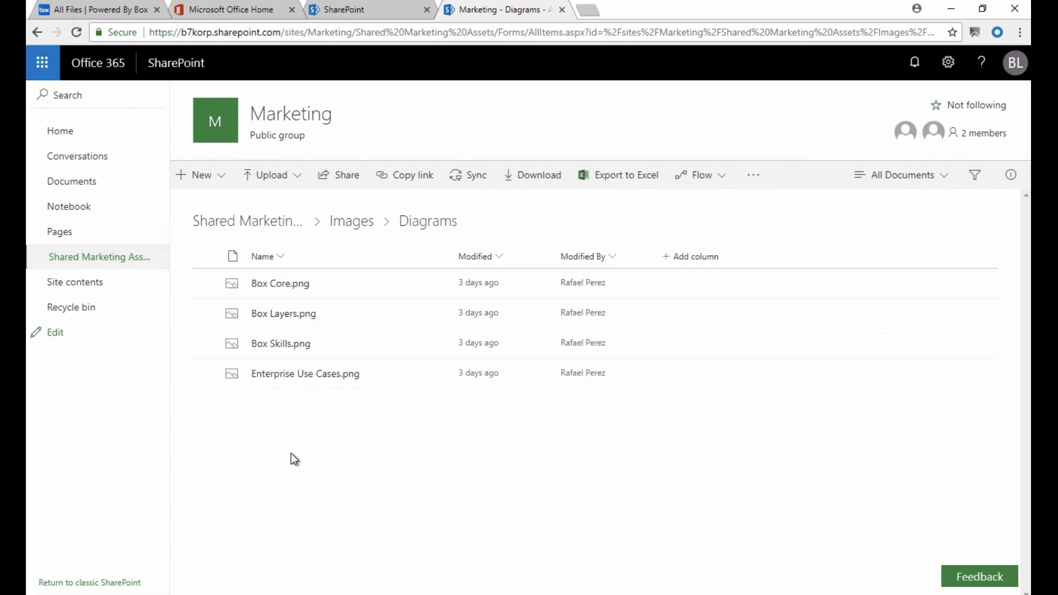
Download Box Core.png, Box Layers.png, Box Skills.png and Enterprise Use Cases.png together from the Diagrams folder.
left_click(207, 283)
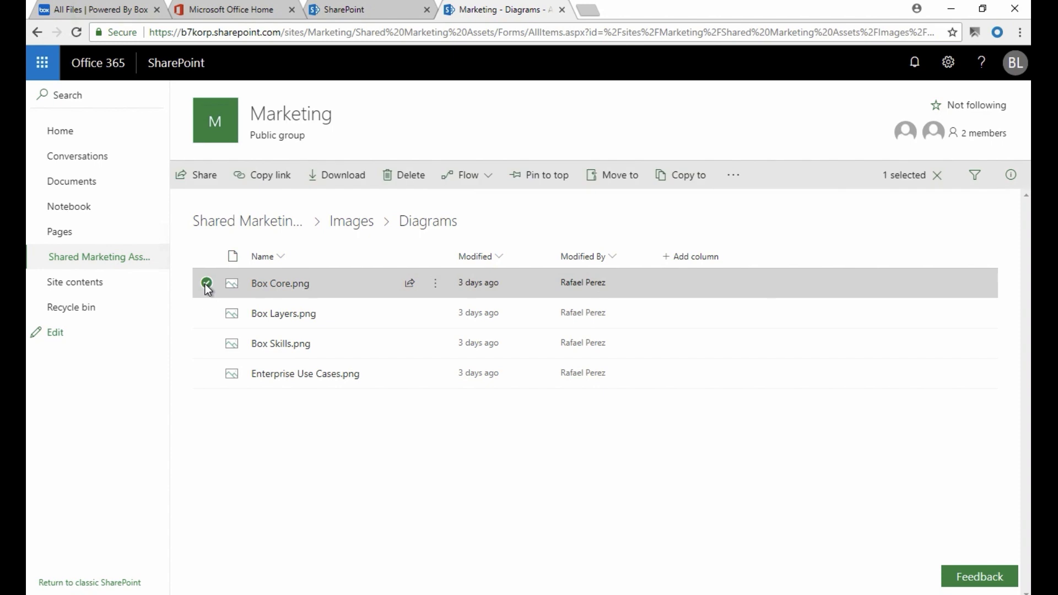
left_click(206, 313)
left_click(207, 342)
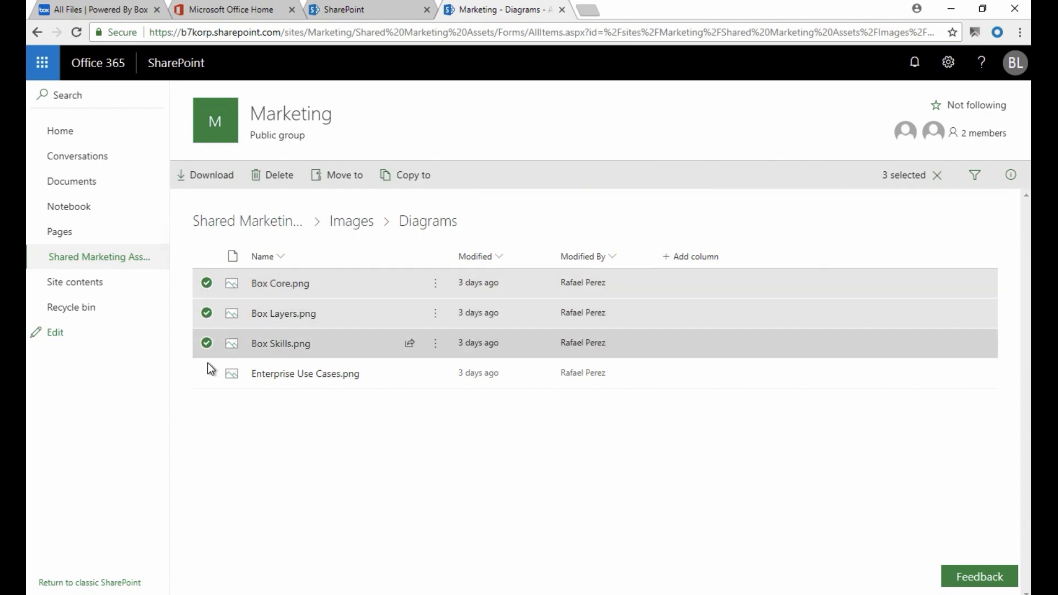
left_click(207, 373)
left_click(225, 182)
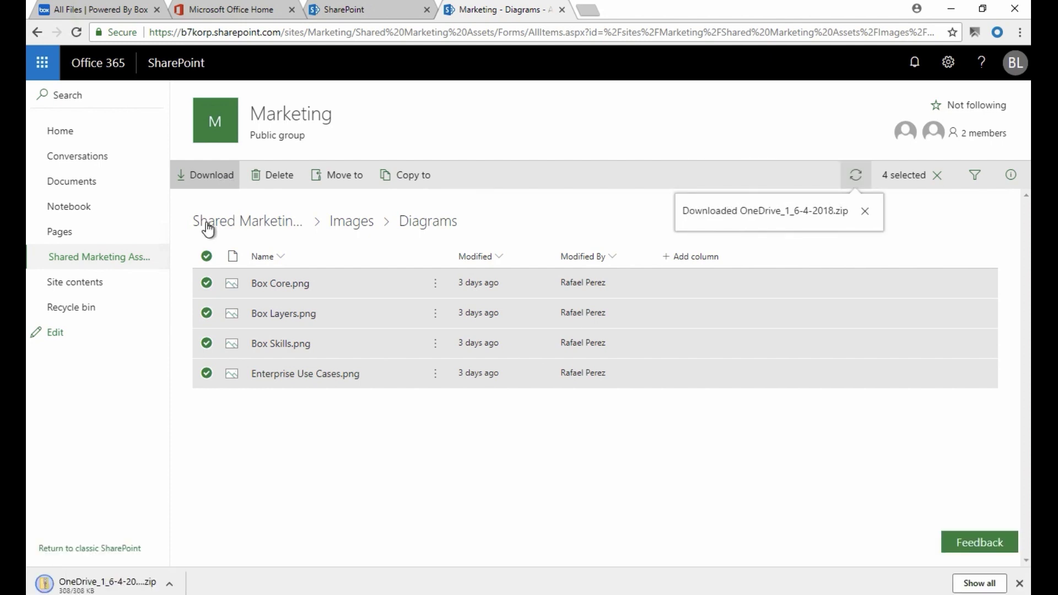
Copy all four images from the downloaded zip into the local OneDrive - Box folder, and clear the file selection back in the Diagrams folder.
left_click(137, 580)
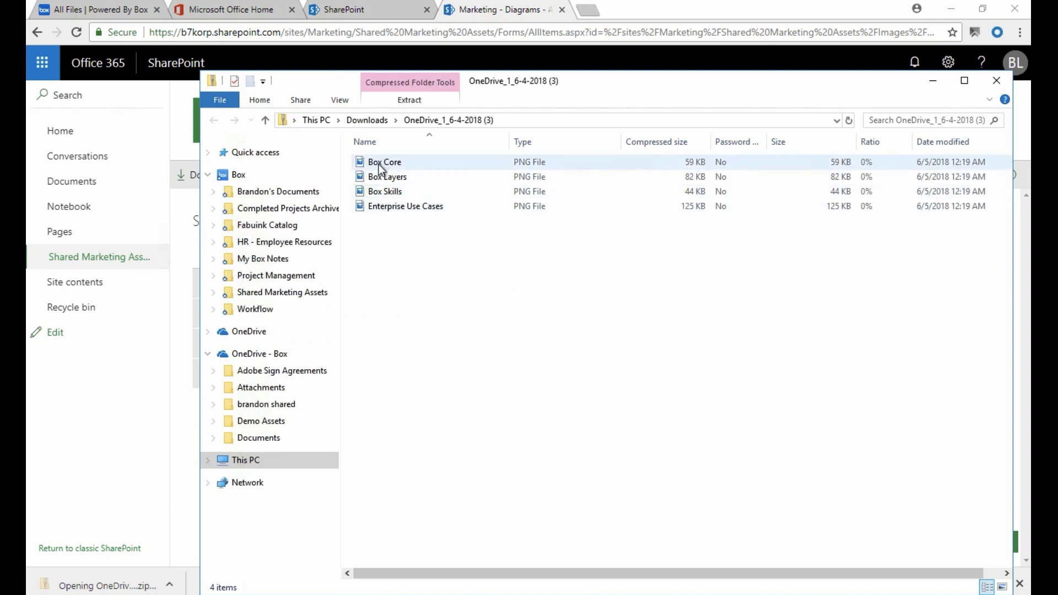
key("ctrl+a")
left_click_drag(388, 177, 261, 357)
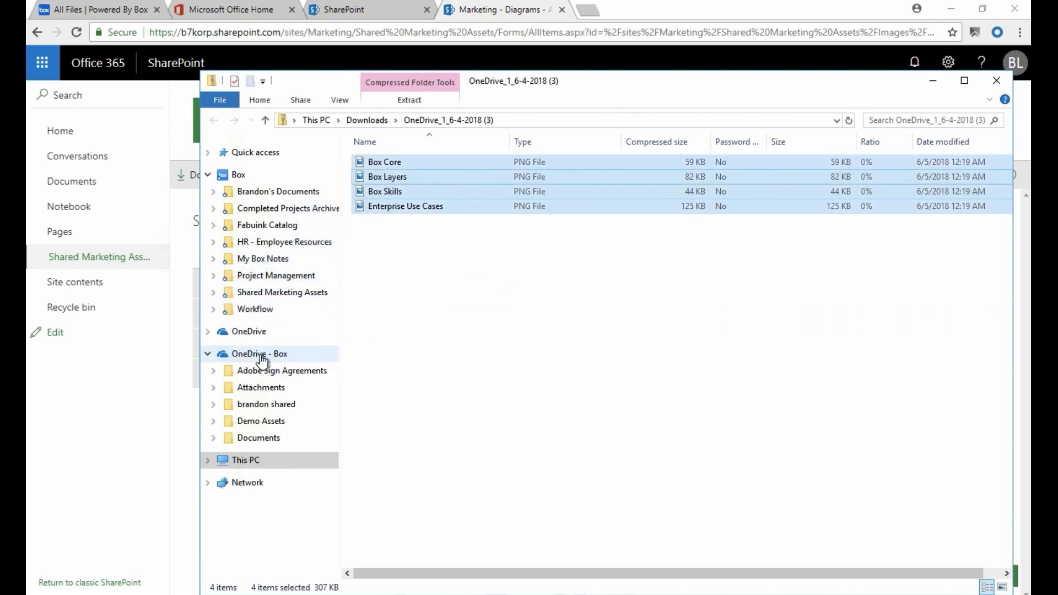
left_click(121, 375)
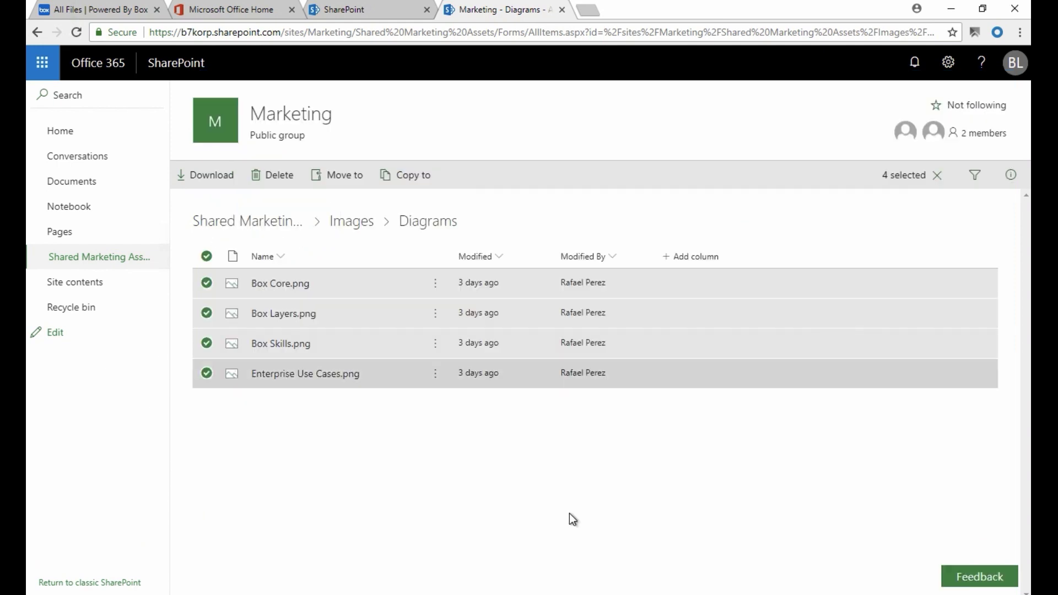
left_click(206, 256)
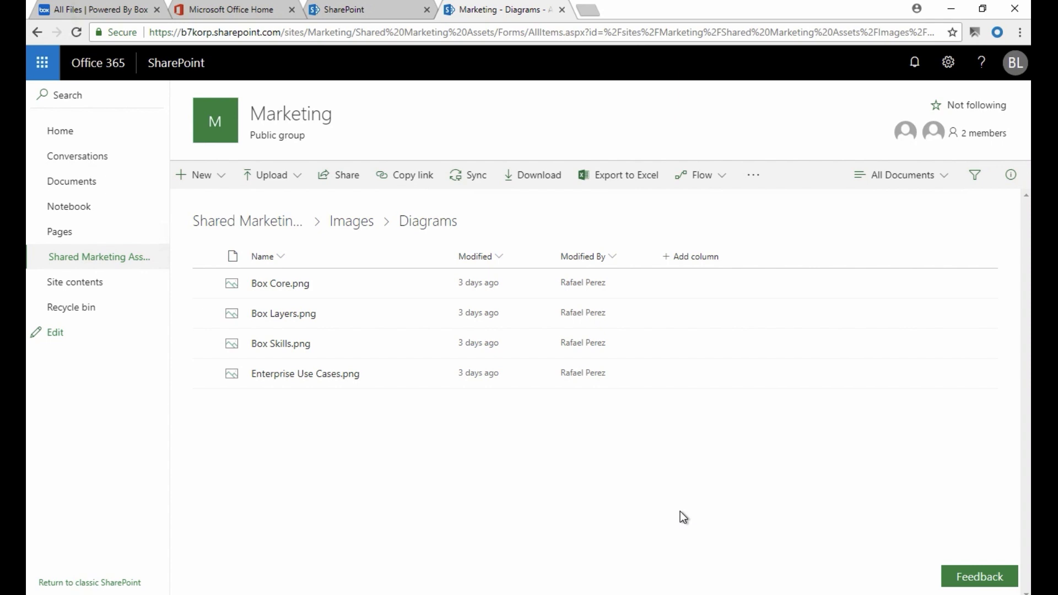
Open Bright Start Project Scope.docx from the Project Bright Start library of the Project Management site in SharePoint.
left_click(102, 95)
left_click(43, 65)
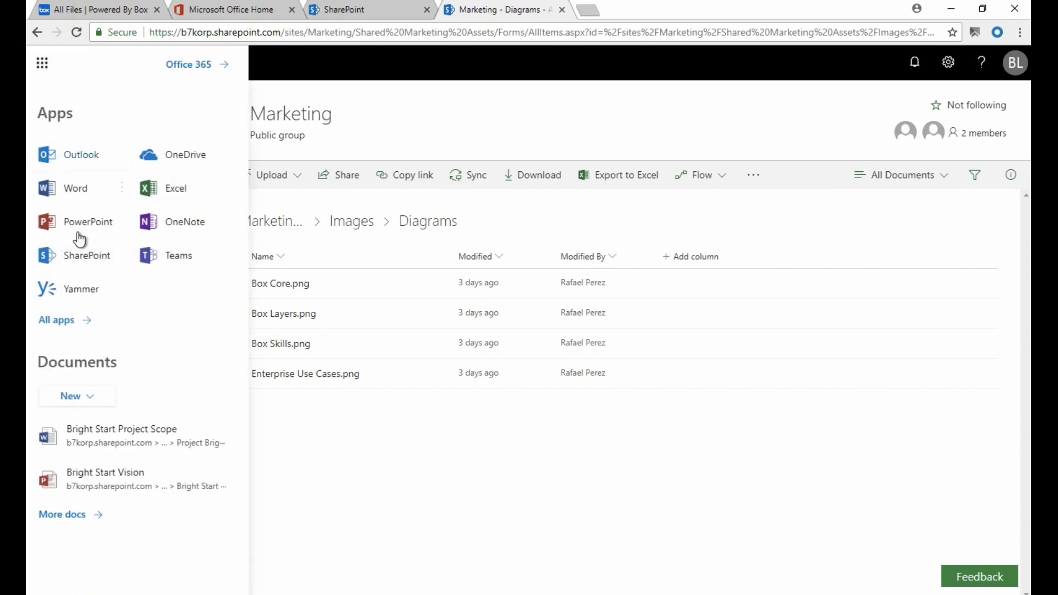
left_click(81, 258)
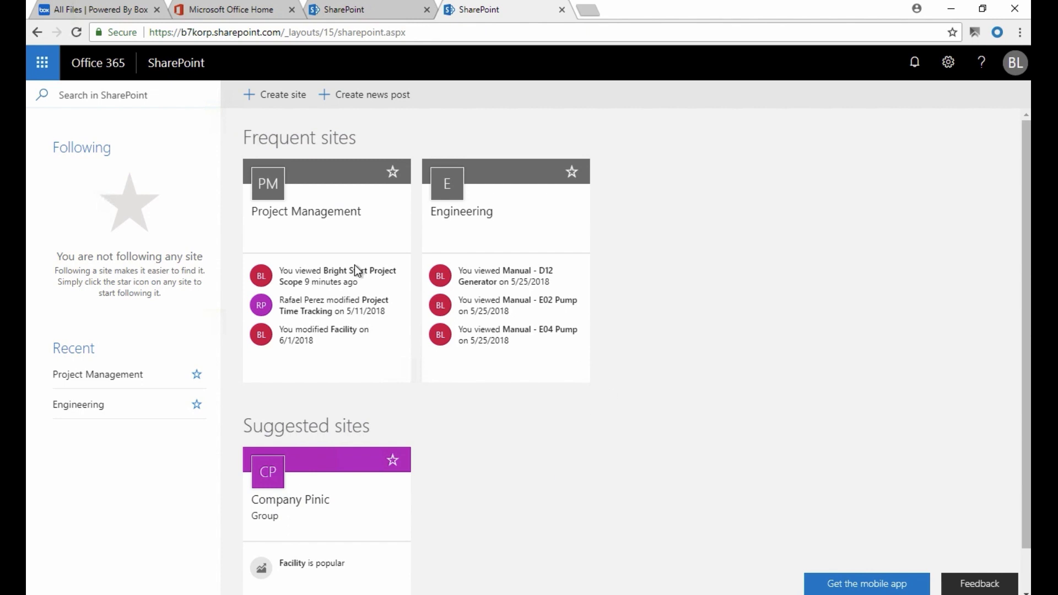
left_click(279, 244)
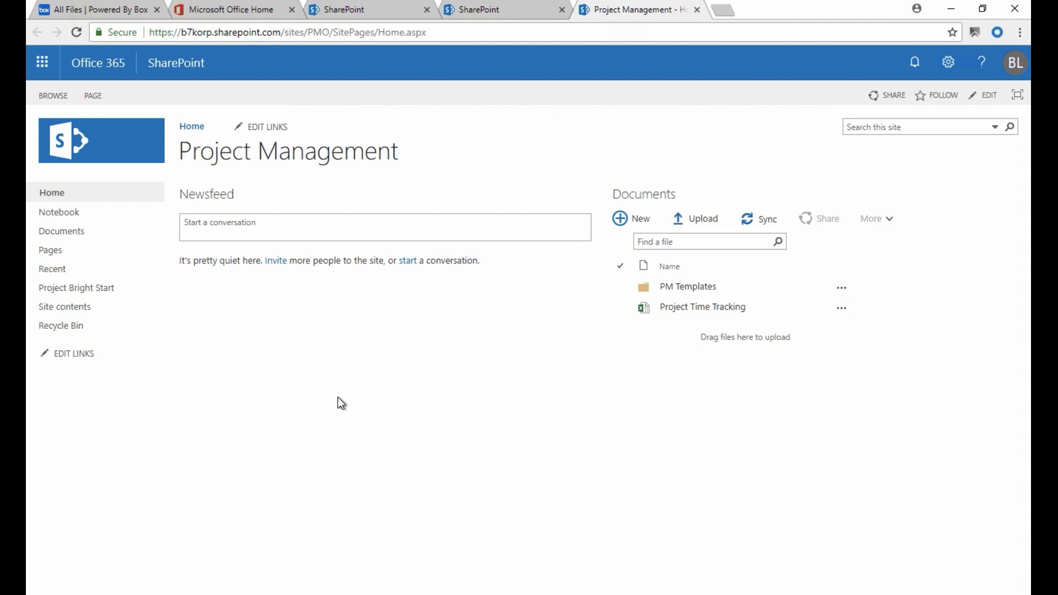
left_click(83, 296)
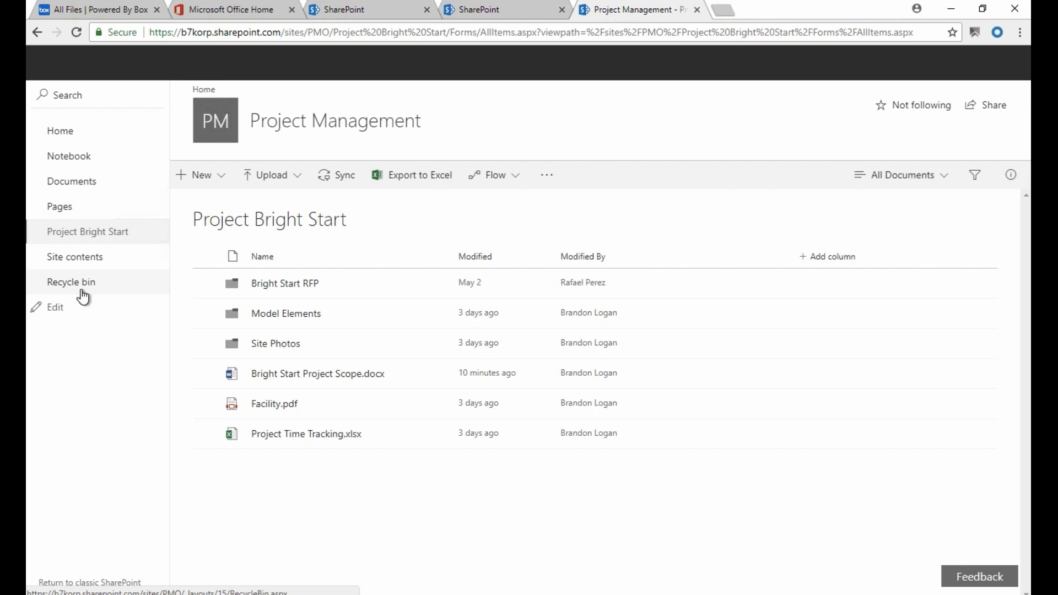
left_click(318, 375)
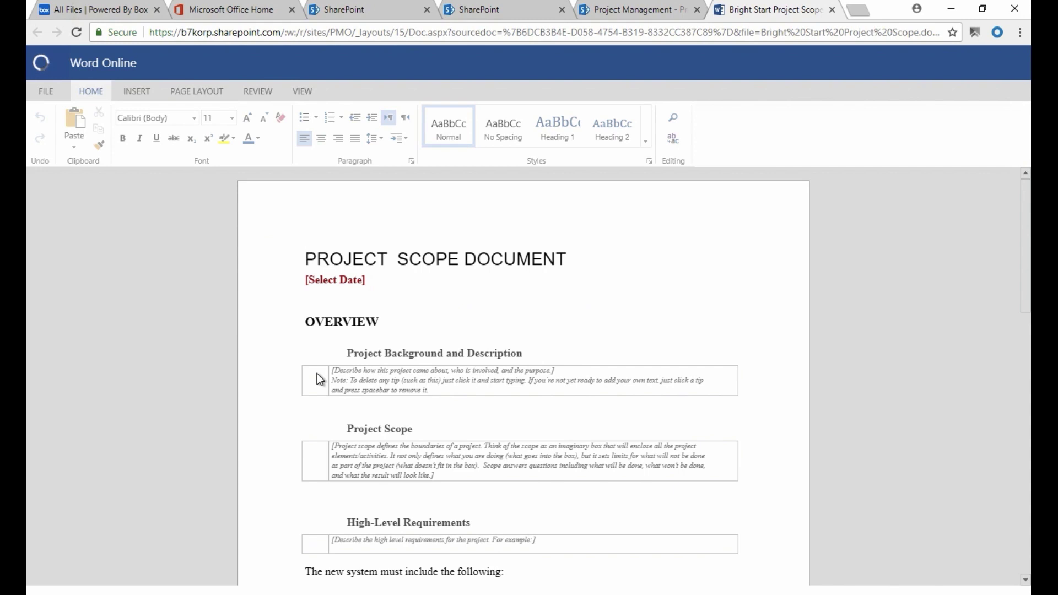
Insert the Enterprise Use Cases image from the OneDrive - Box folder on a new line below the Project Scope heading.
left_click(416, 431)
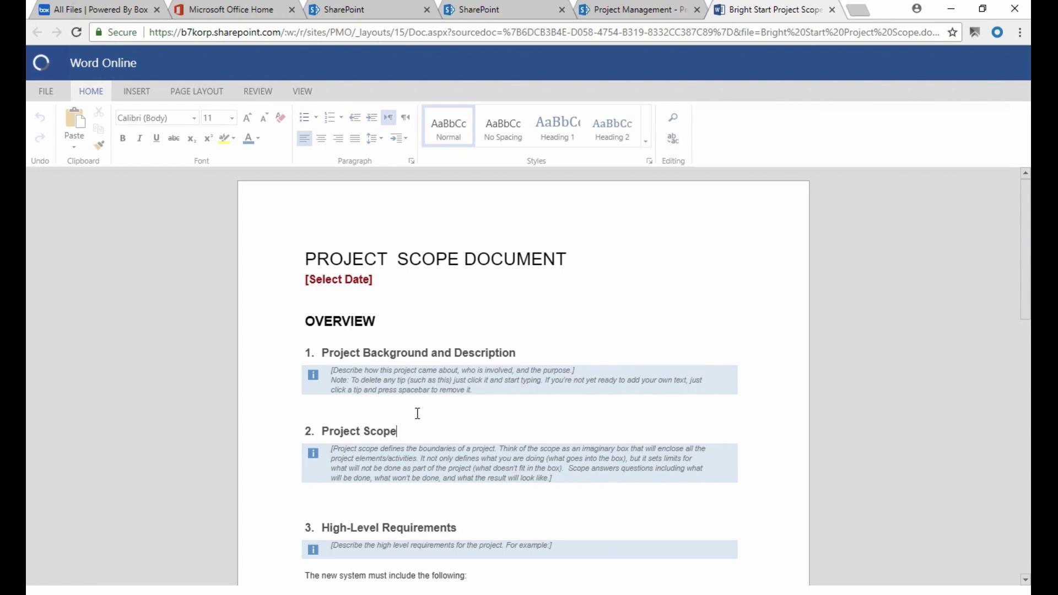
key("Return")
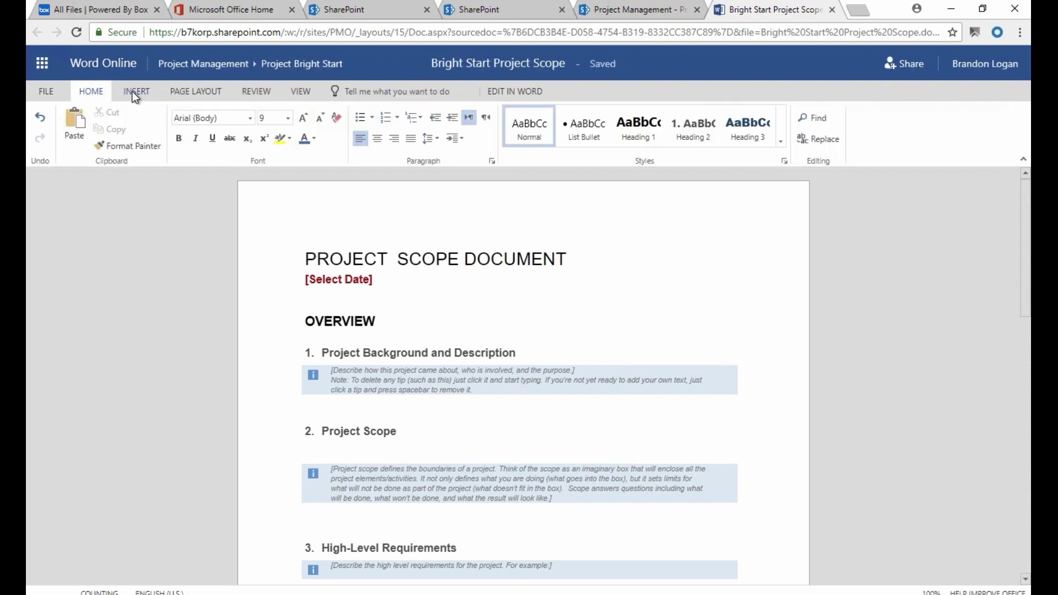
left_click(133, 92)
left_click(122, 126)
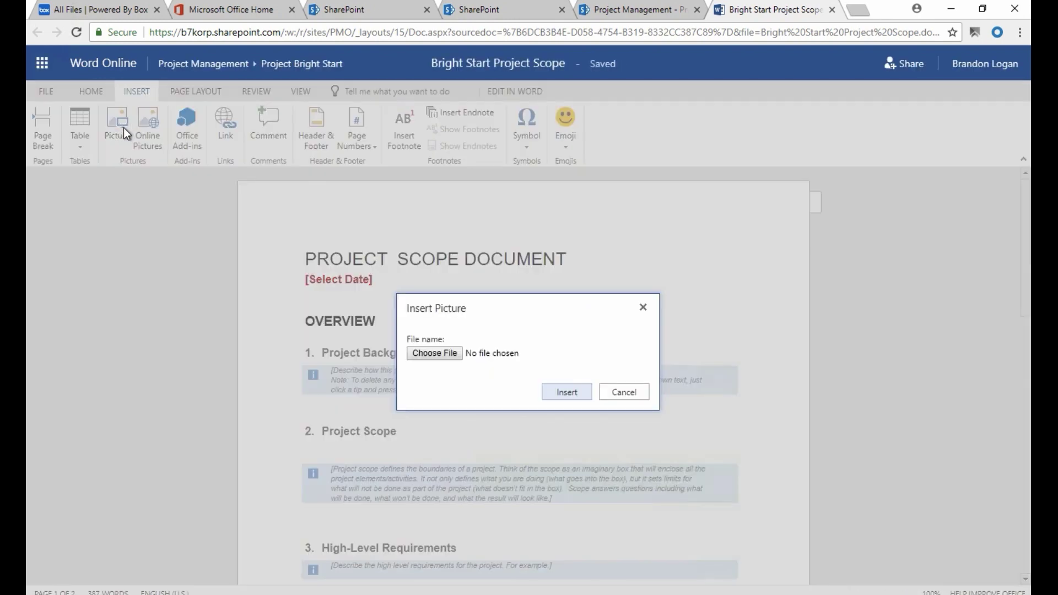
left_click(442, 355)
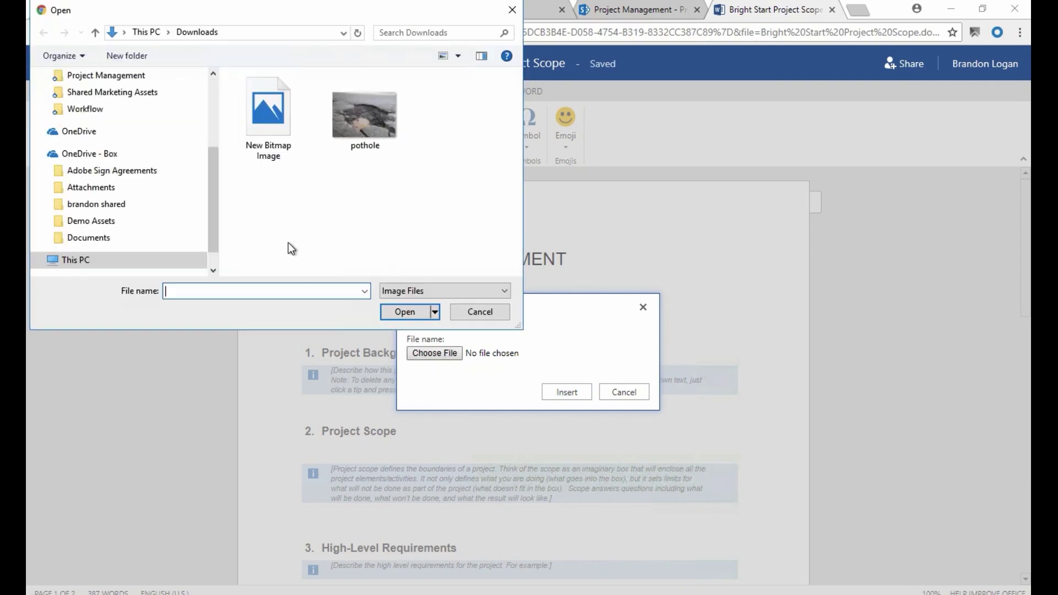
left_click(93, 155)
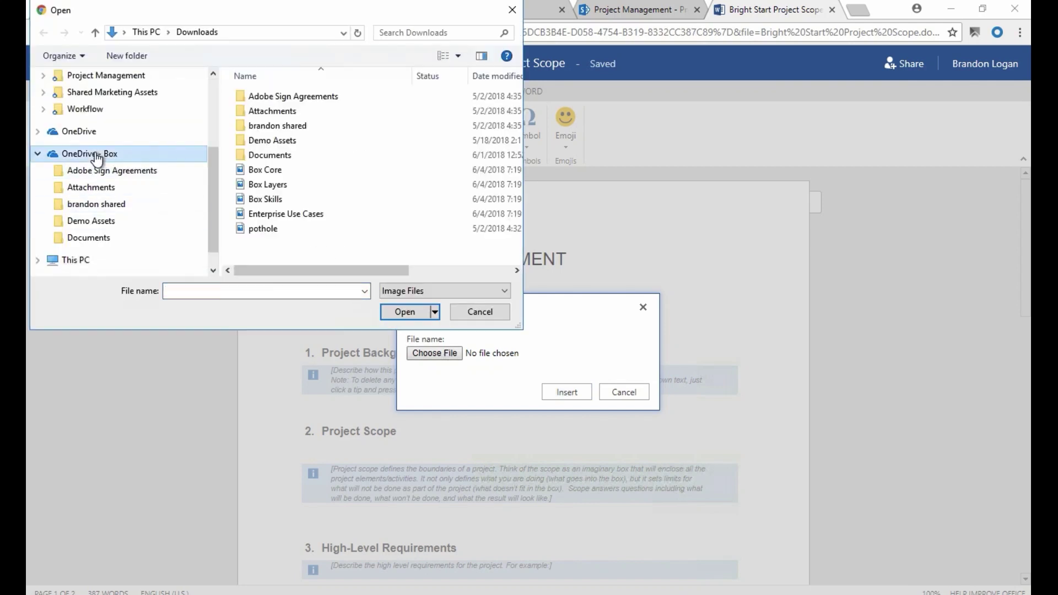
left_click(267, 215)
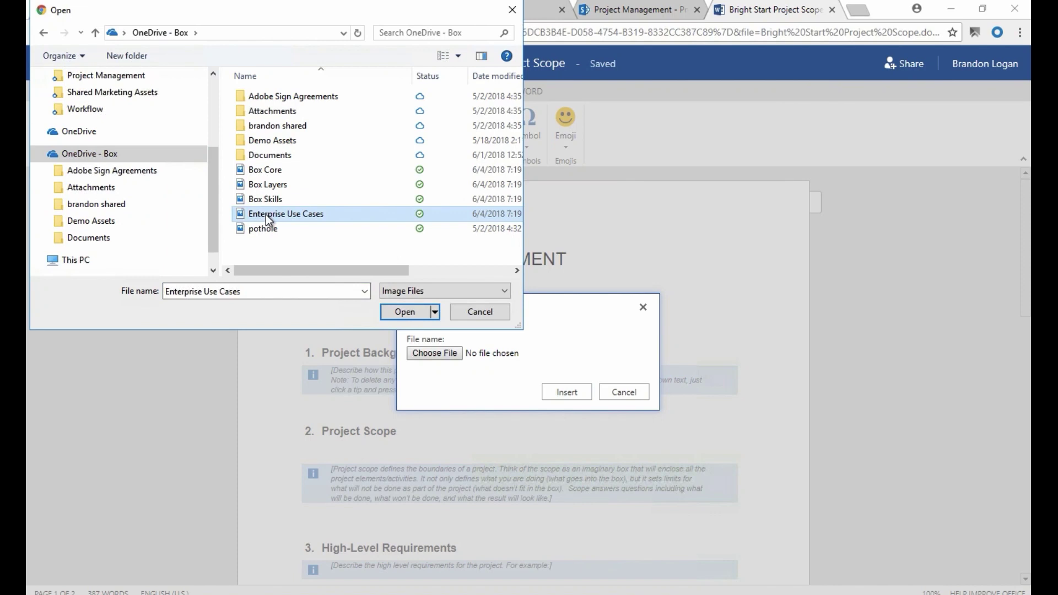
left_click(401, 312)
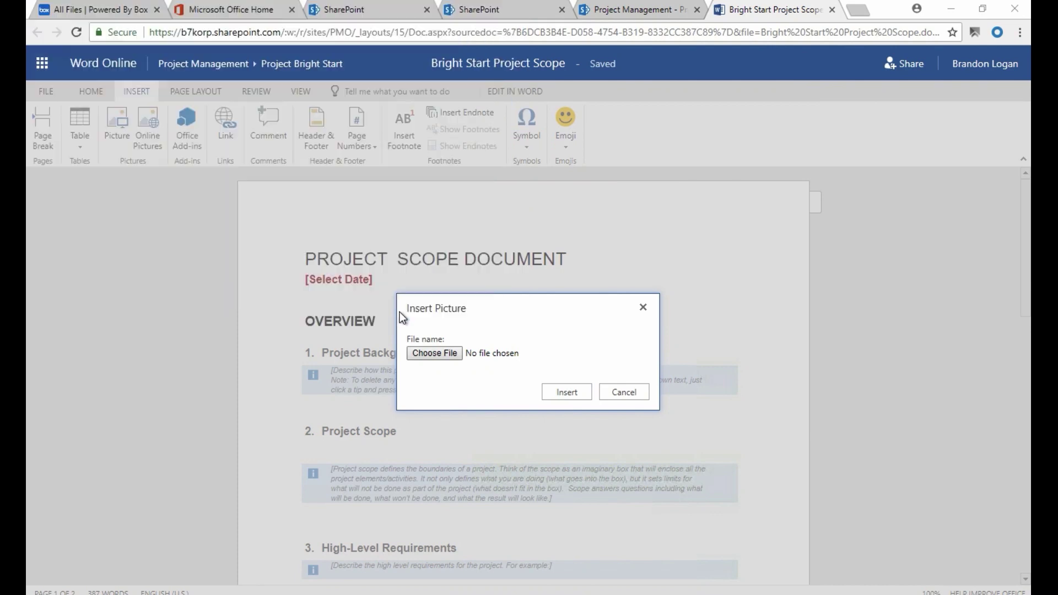
left_click(554, 392)
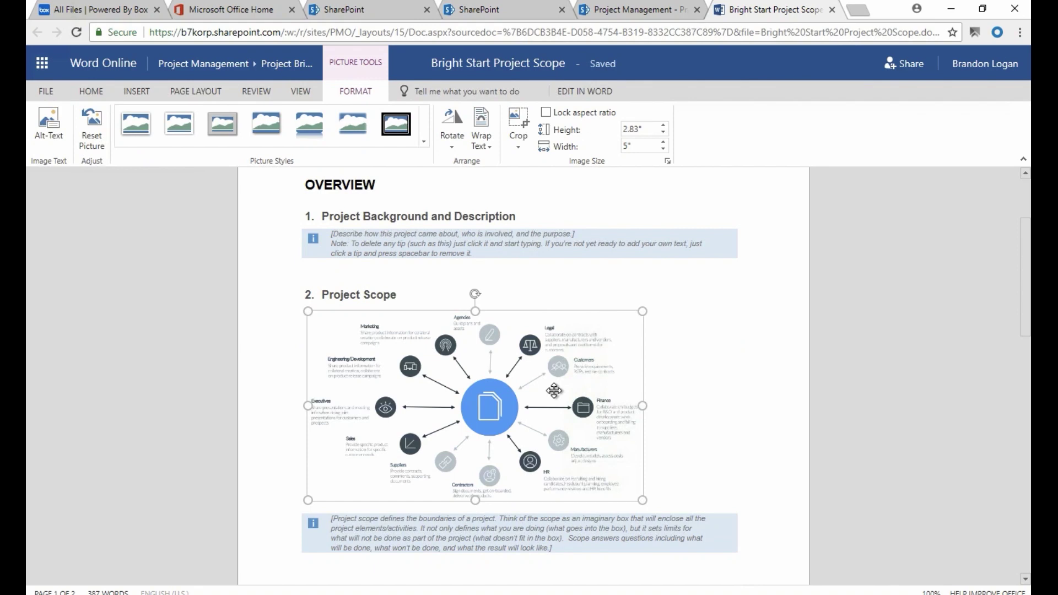
Switch to Box and open Bright Start Project Scope.docx from the Project BrightStart folder inside Project Management.
left_click(94, 11)
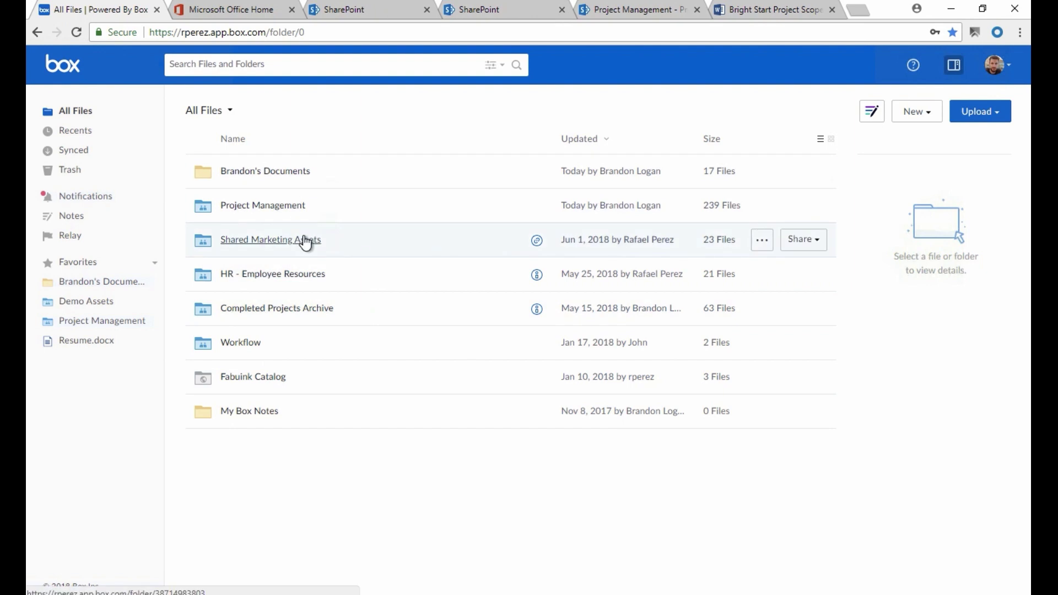
left_click(285, 64)
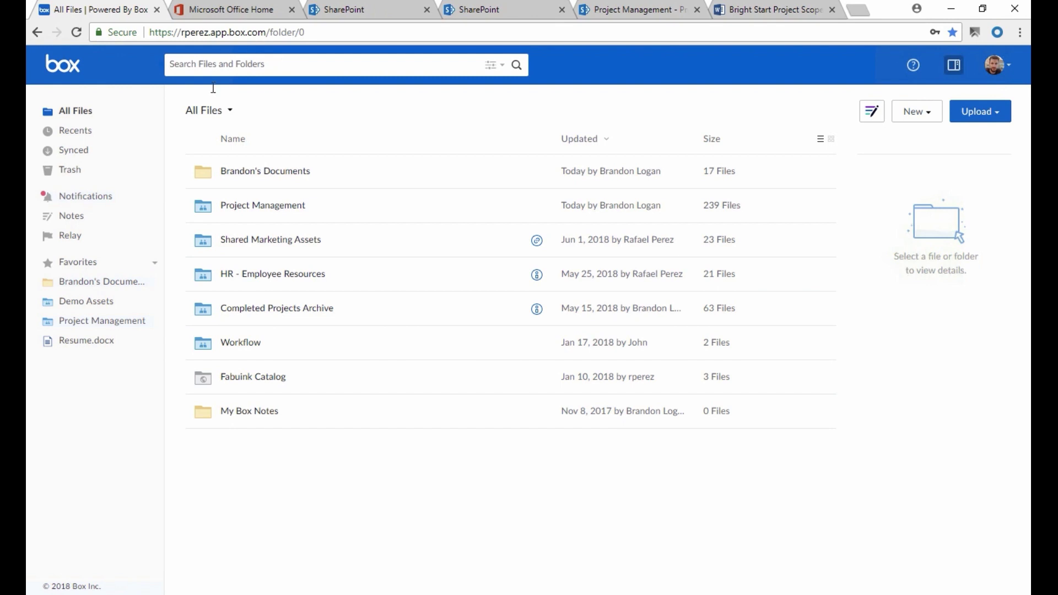
left_click(240, 209)
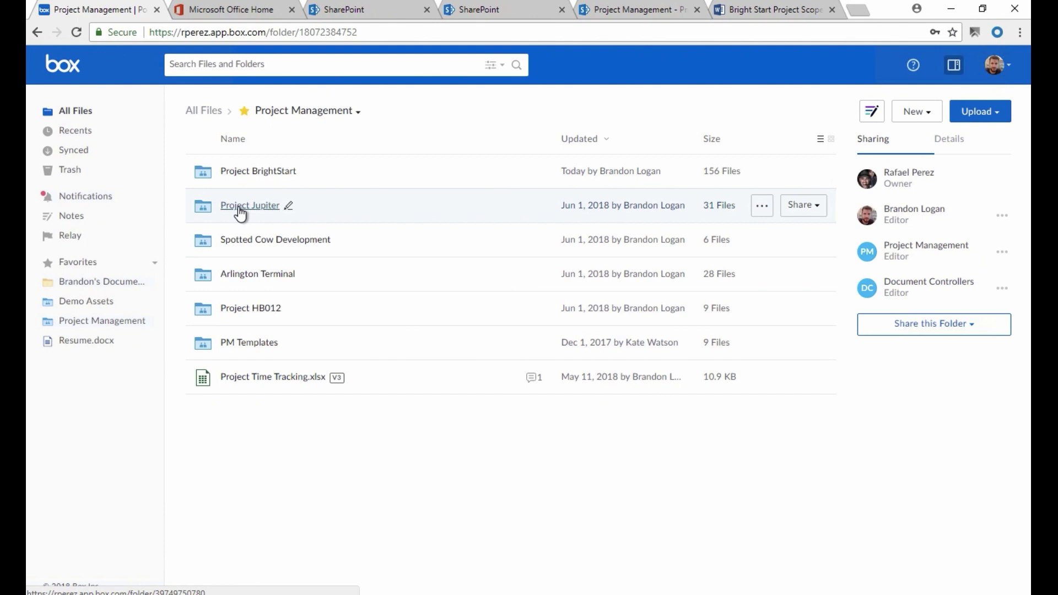
left_click(247, 172)
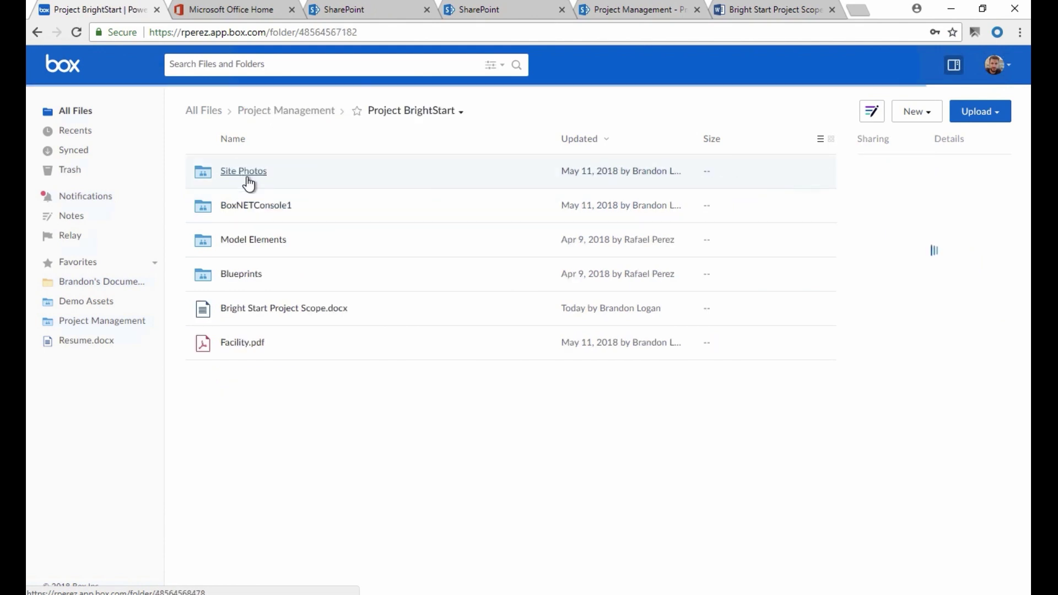
left_click(267, 309)
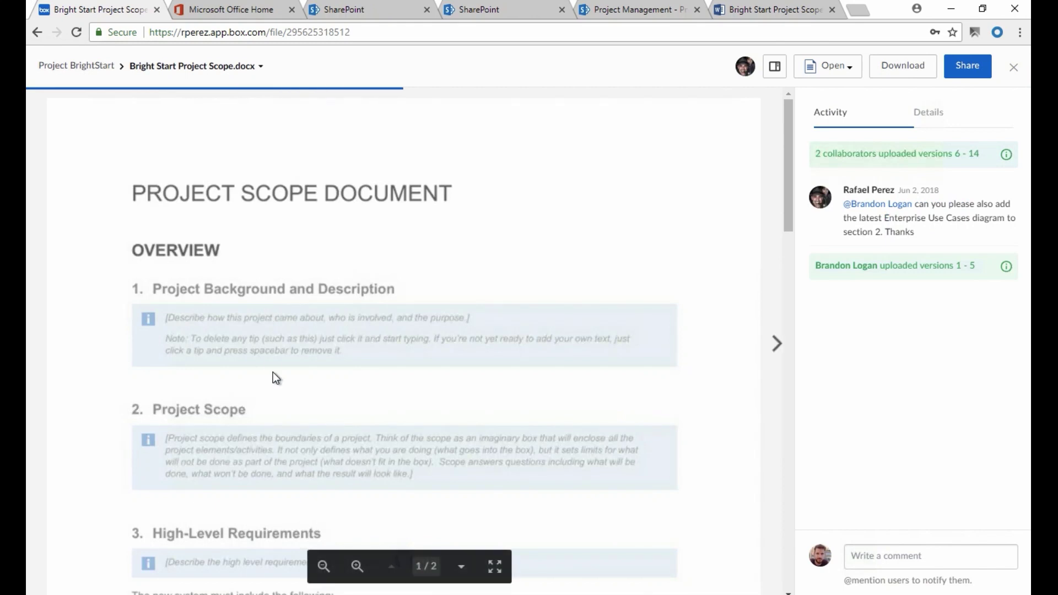
Look through the document preview and open the file for editing in Microsoft Word Online.
scroll(283, 374, "down", 2)
scroll(283, 375, "down", 3)
scroll(283, 378, "up", 5)
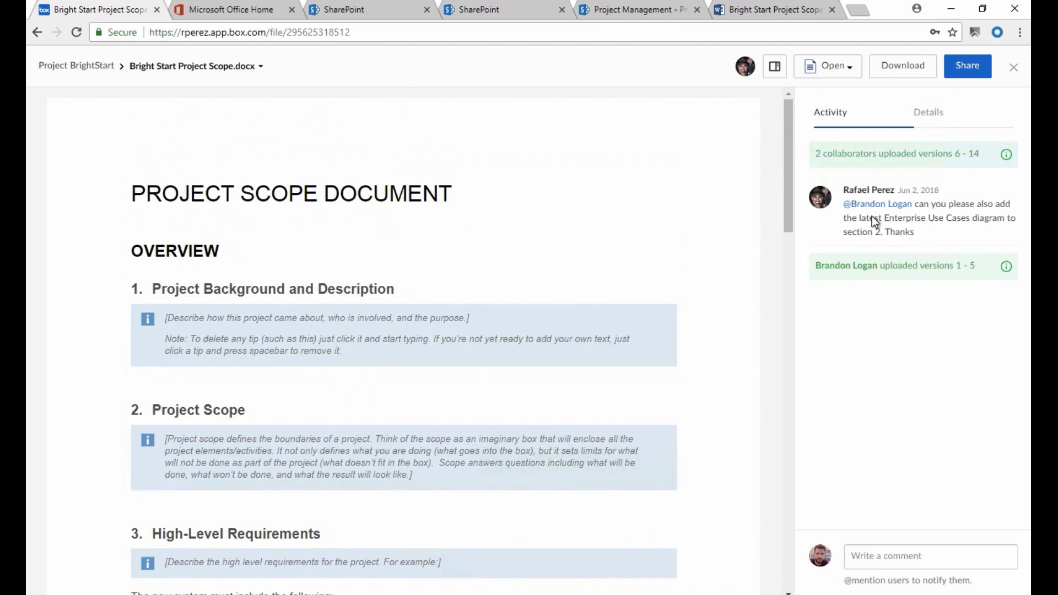
left_click(847, 75)
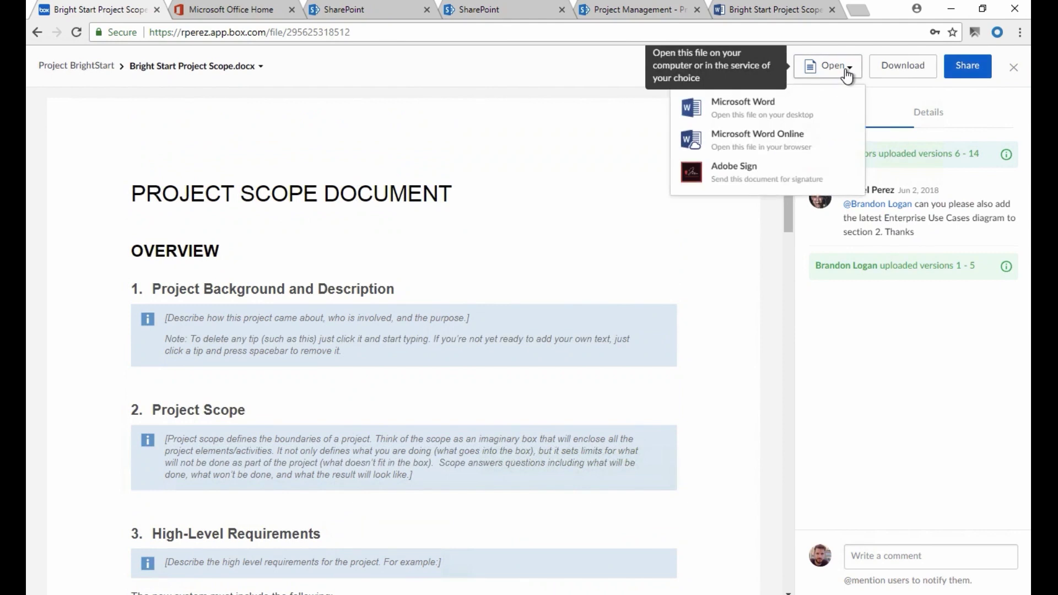
left_click(789, 139)
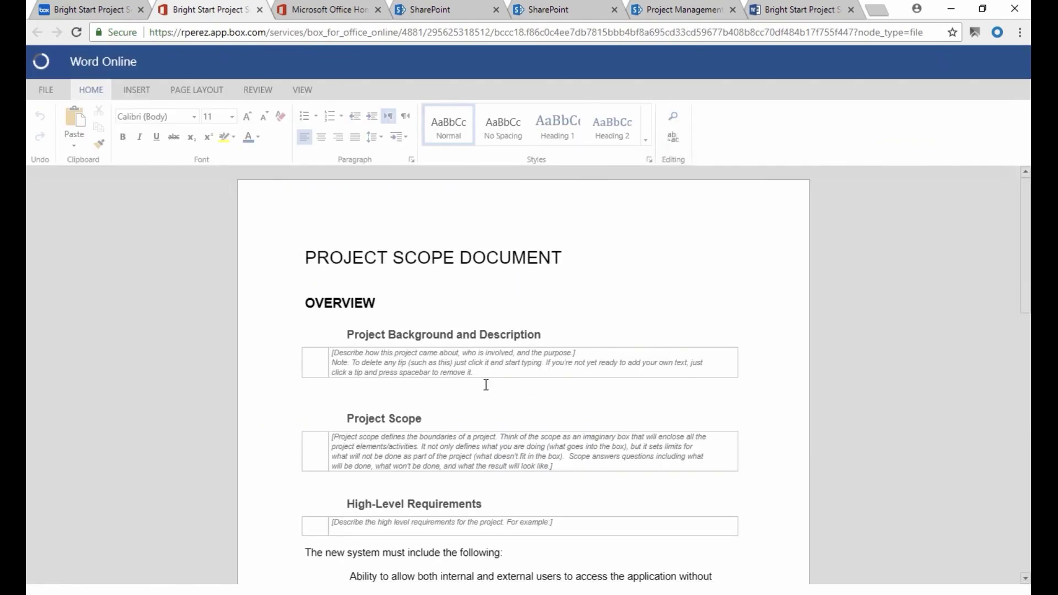
Insert Enterprise Use Cases from the Diagrams folder of Box's Shared Marketing Assets on a new line below the Project Scope heading.
left_click(405, 422)
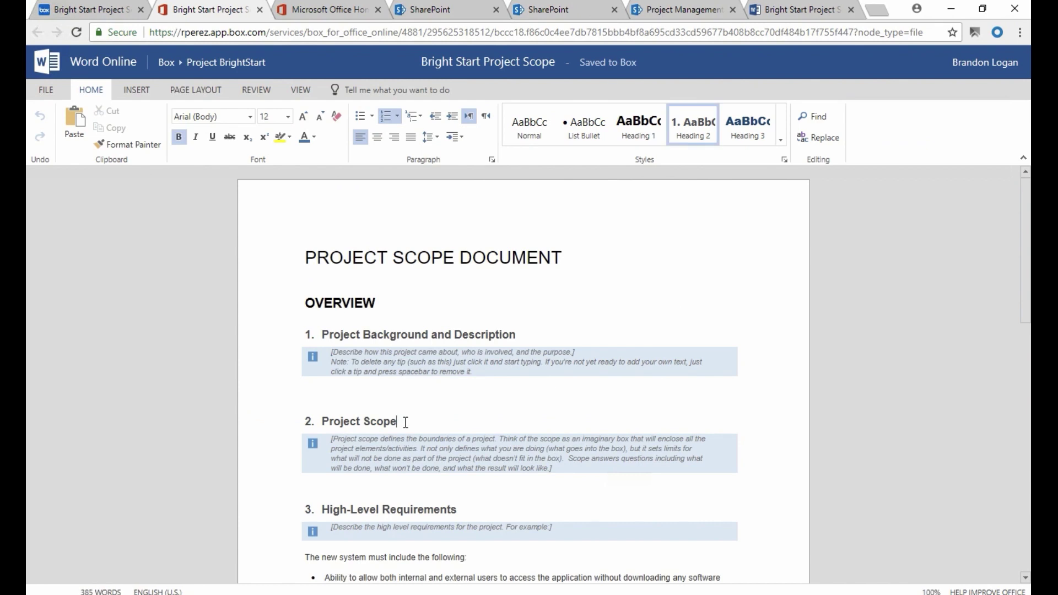
key("Return")
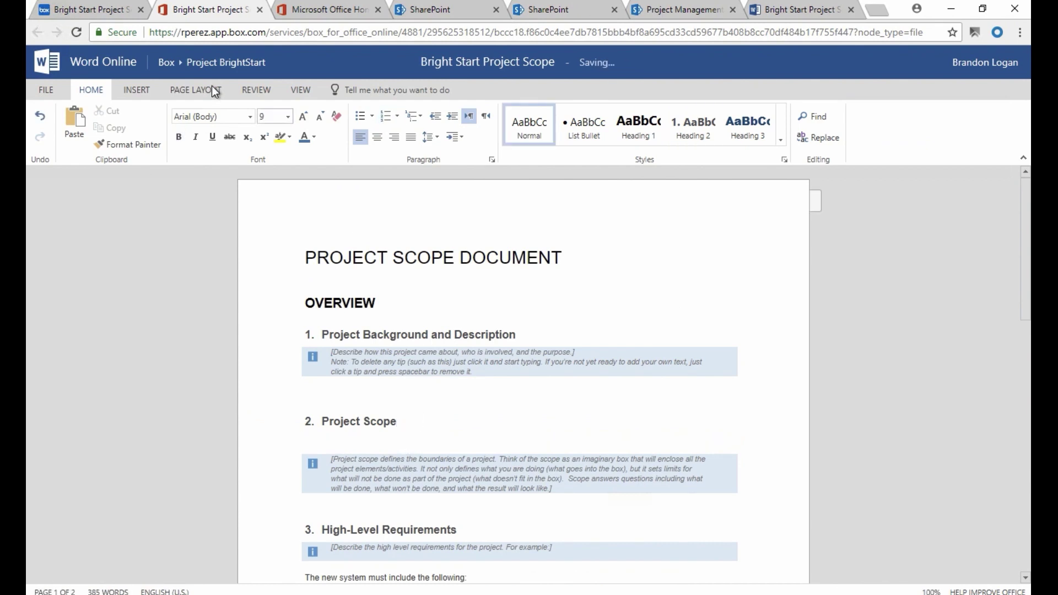
left_click(131, 90)
left_click(122, 129)
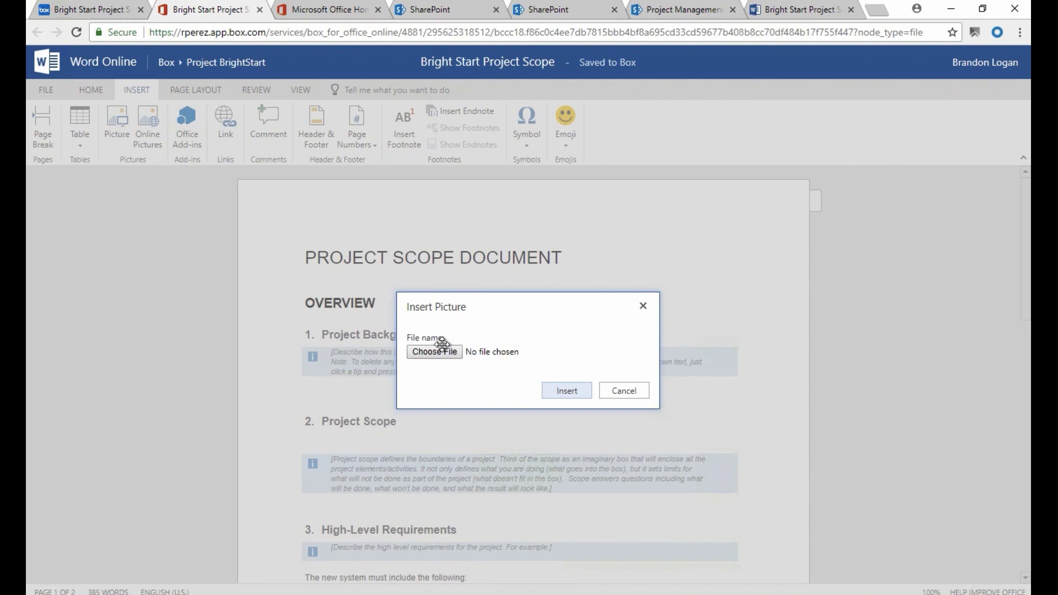
left_click(439, 352)
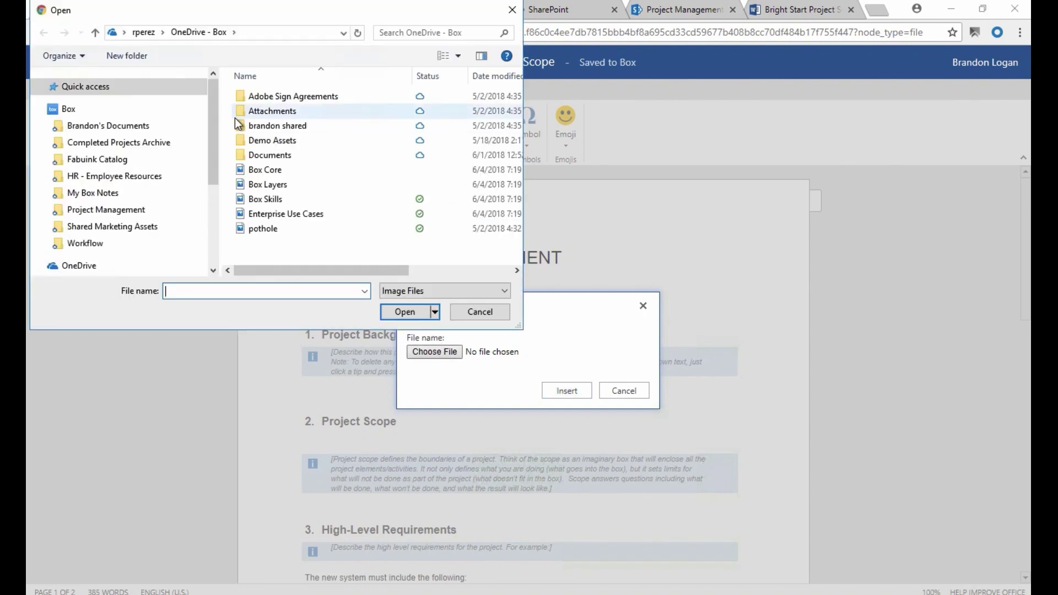
left_click(70, 110)
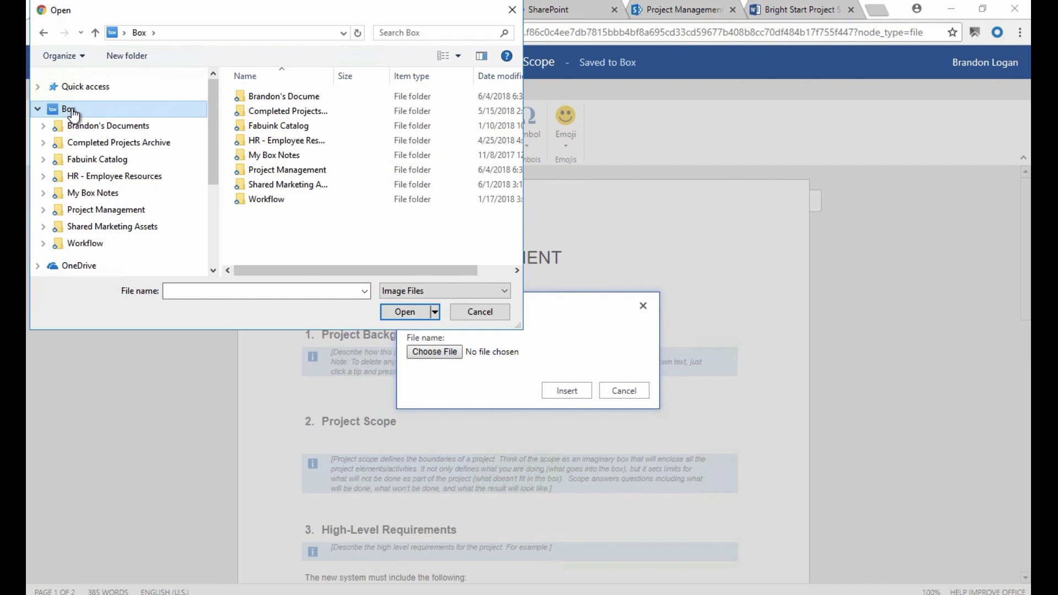
left_click(111, 228)
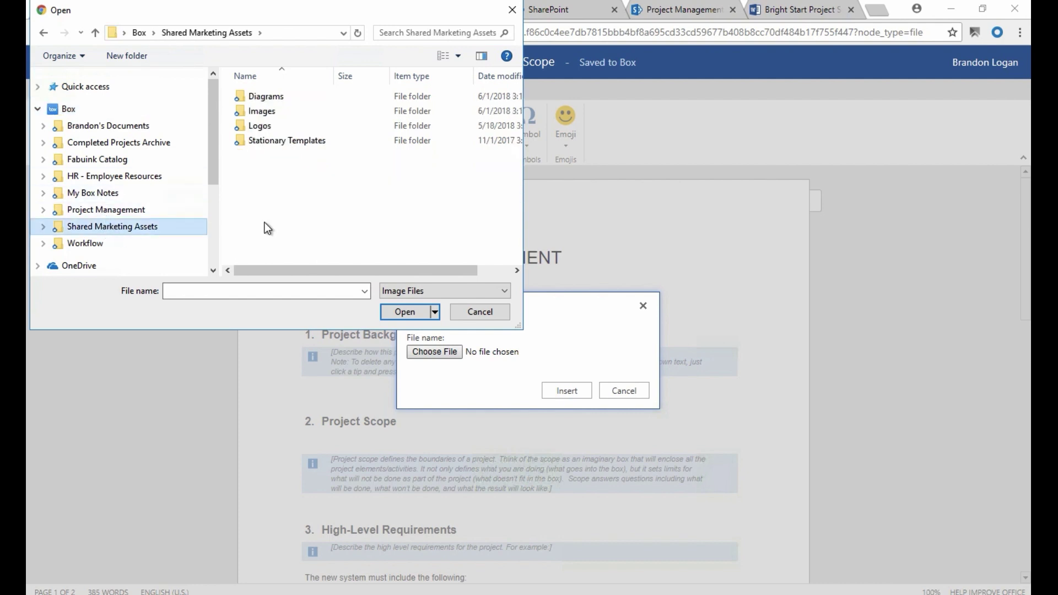
double_click(270, 98)
left_click(273, 140)
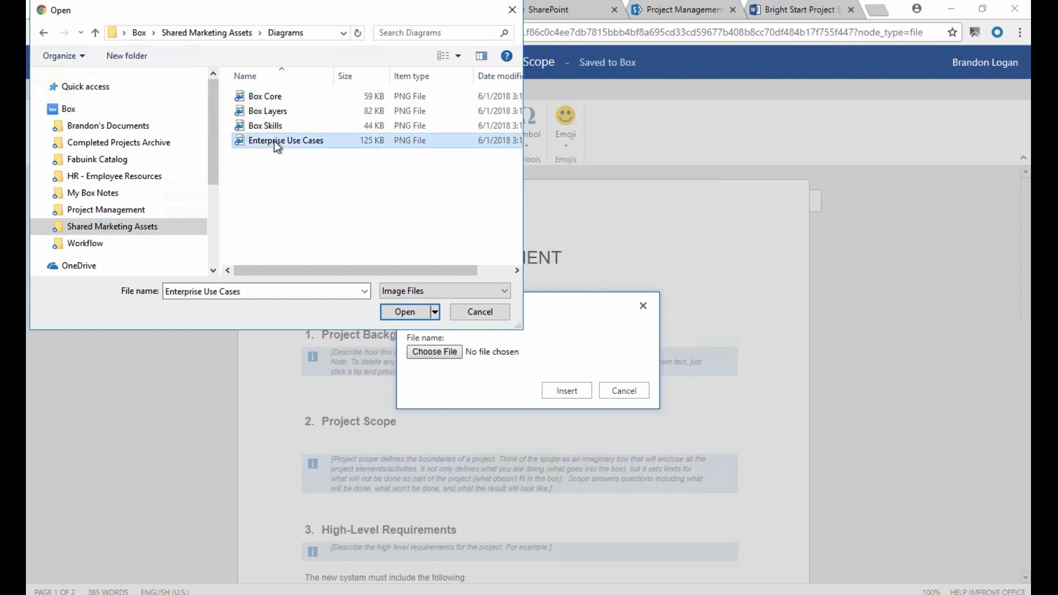
left_click(414, 312)
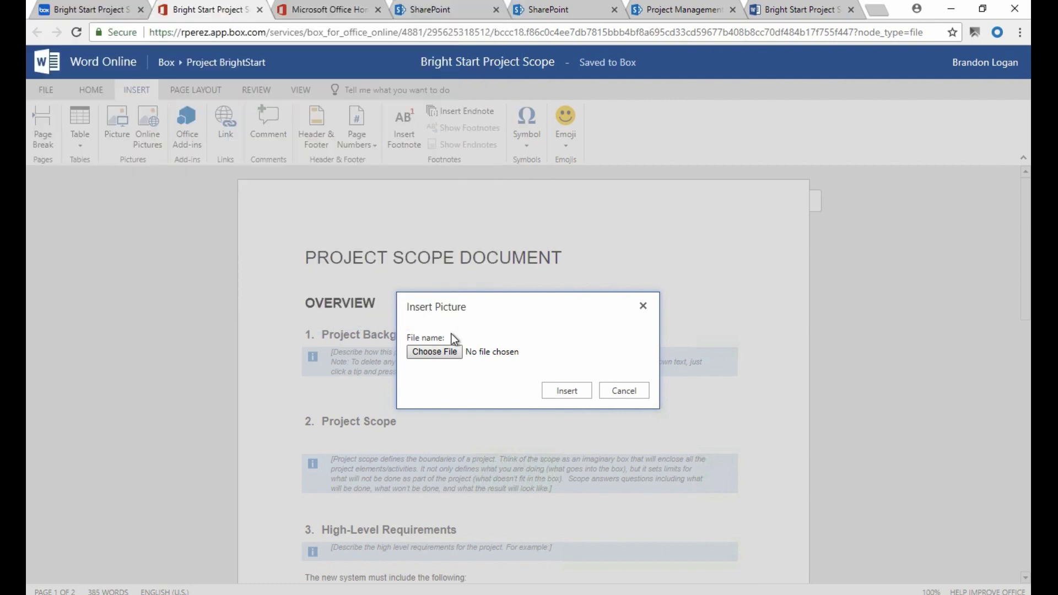
left_click(567, 391)
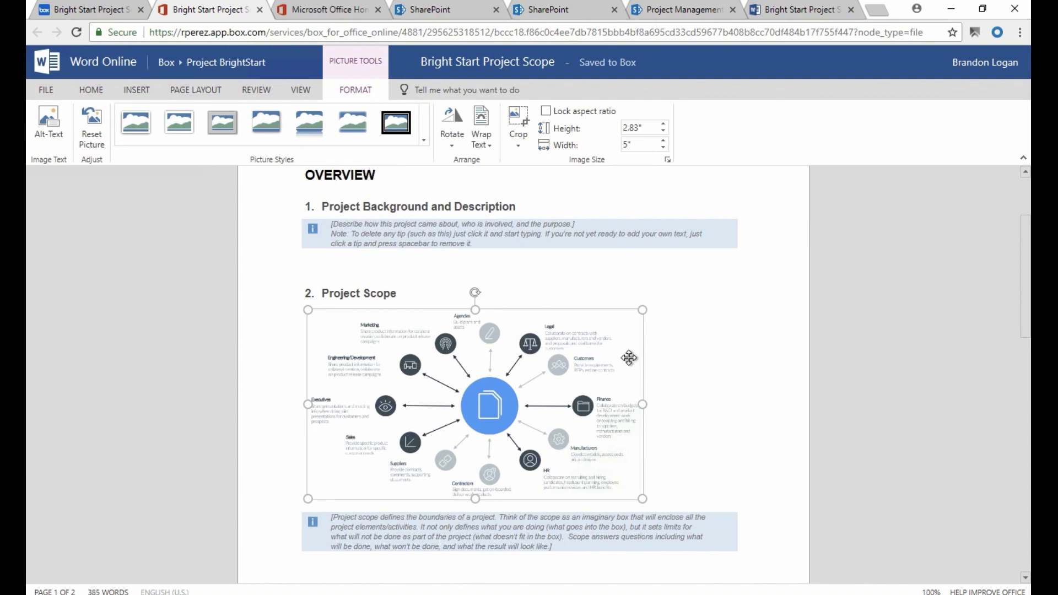
Return to the document's preview in Box and post the comment "Done!" mentioning the colleague who requested the diagram.
left_click(223, 64)
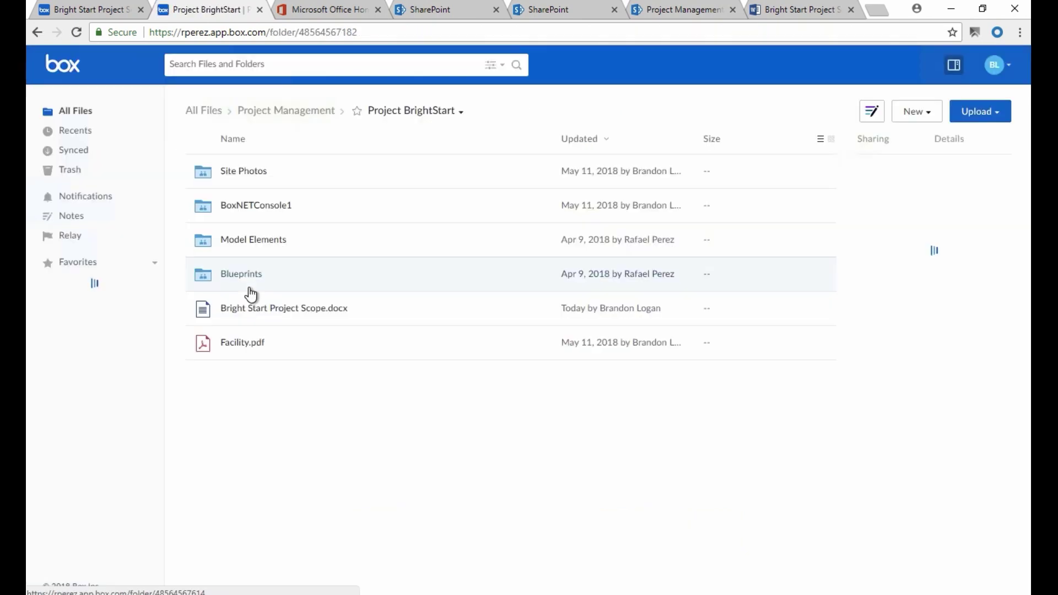
left_click(281, 313)
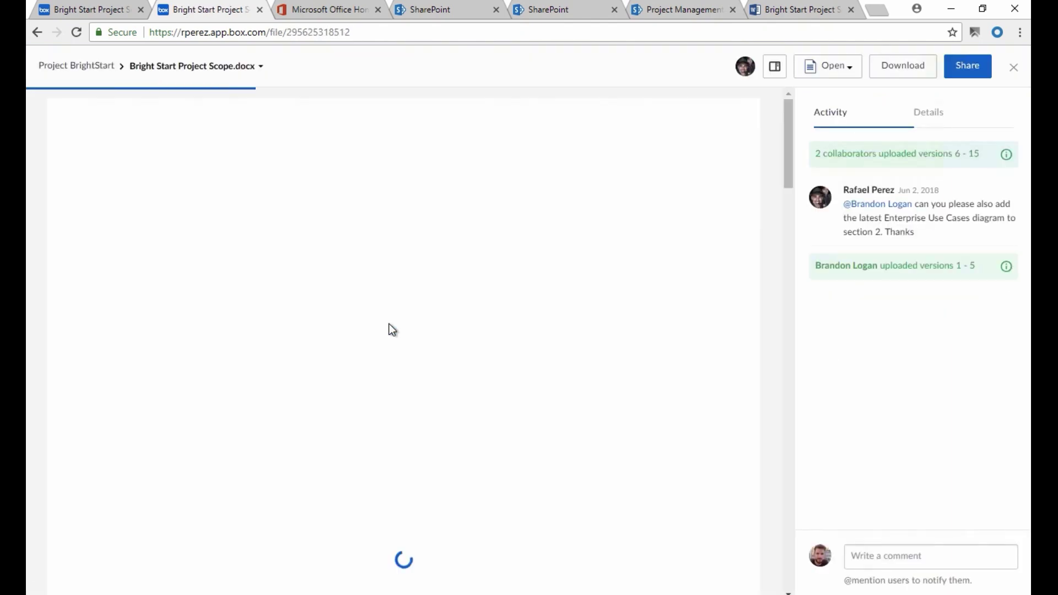
left_click(868, 556)
type("@Rafa")
left_click(898, 558)
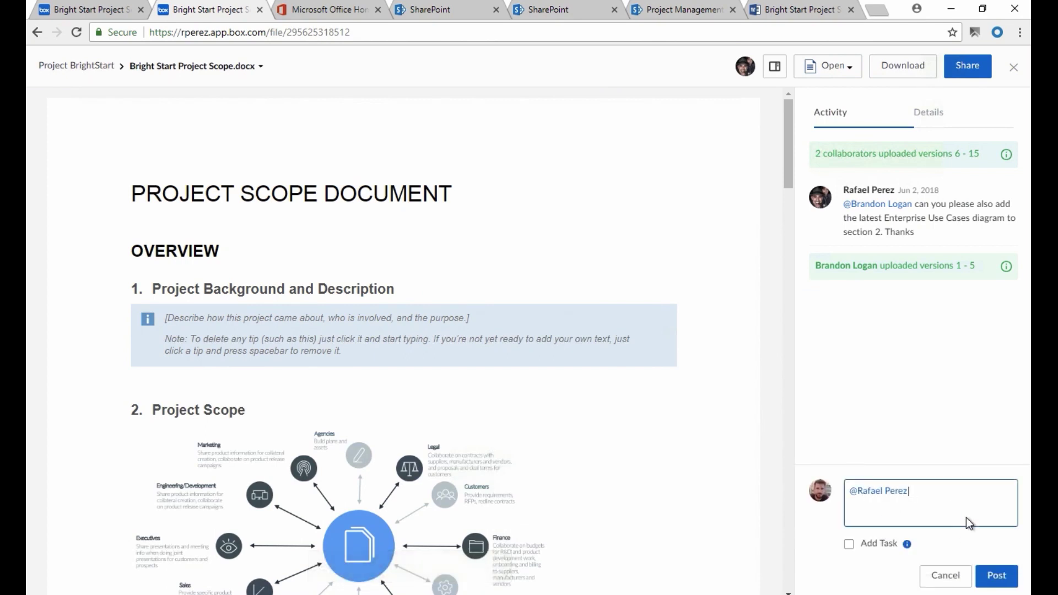
type("Done!")
key("Return")
left_click(999, 573)
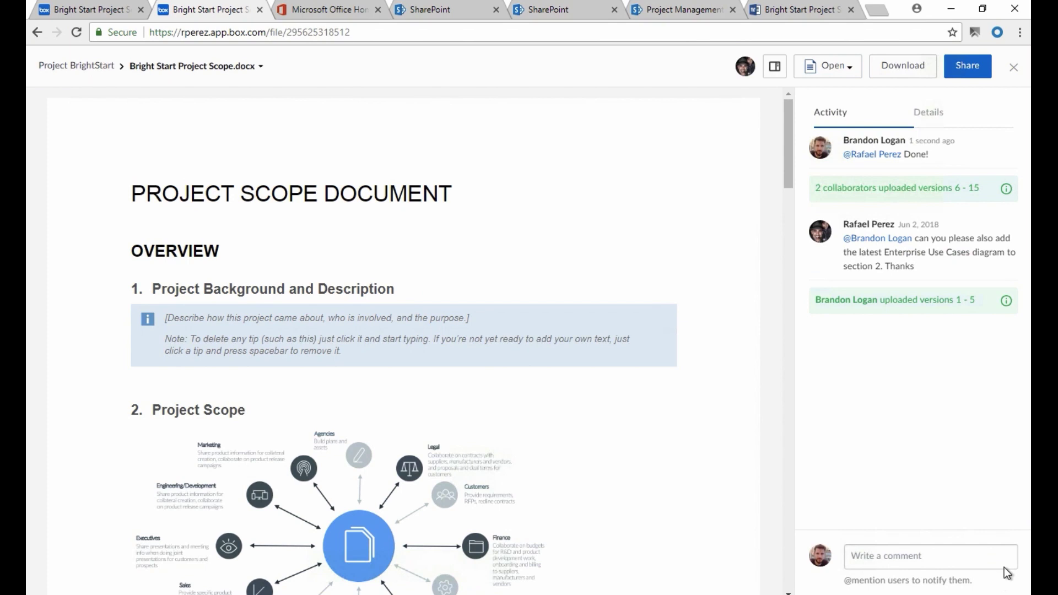
Switch to File Explorer and view the contents of the Box folder and the OneDrive - Box folder.
key("alt+Tab")
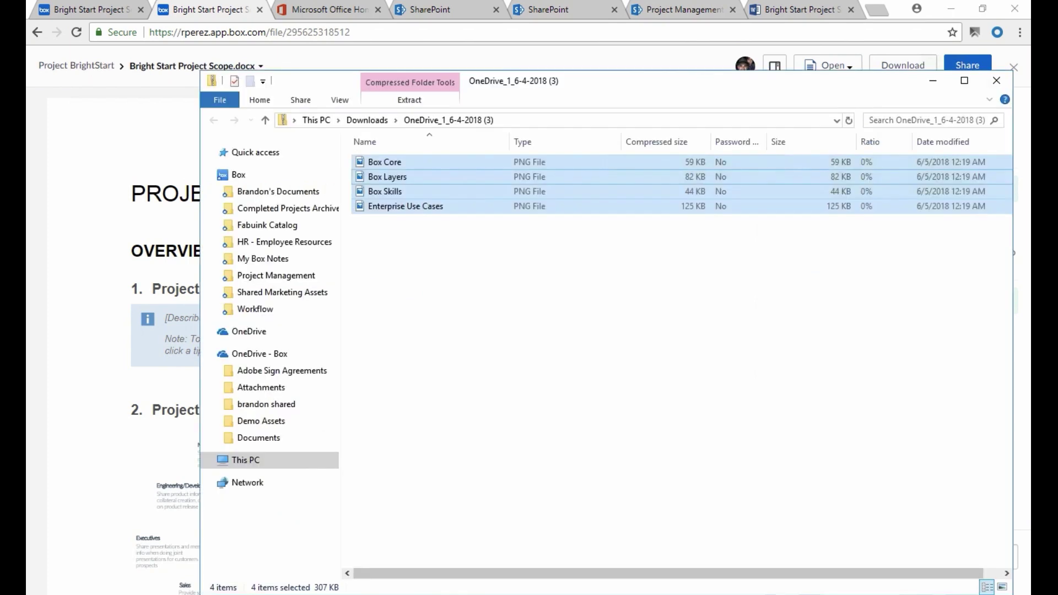
left_click(238, 178)
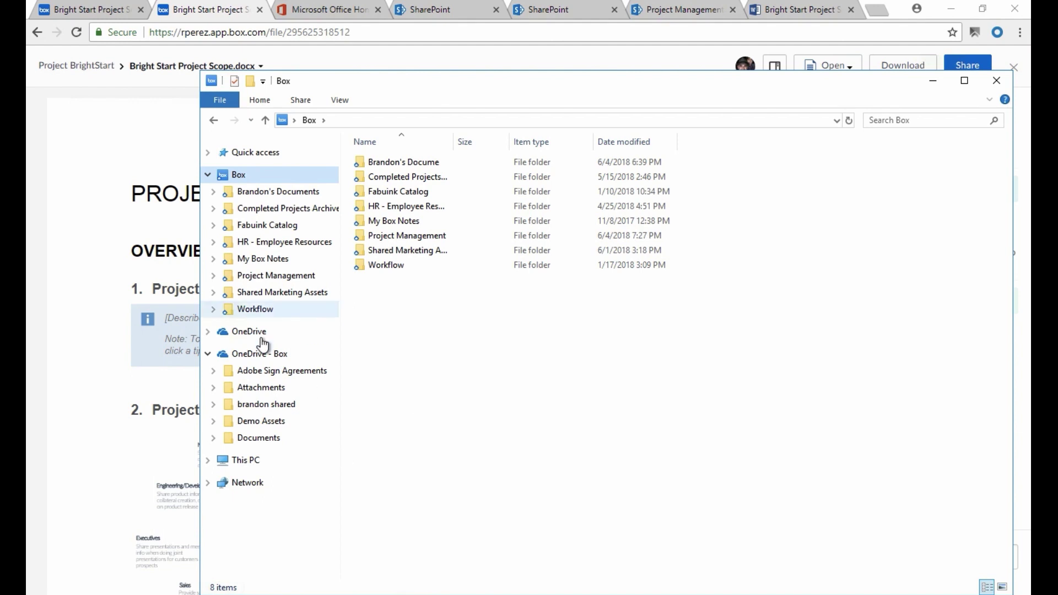
left_click(253, 356)
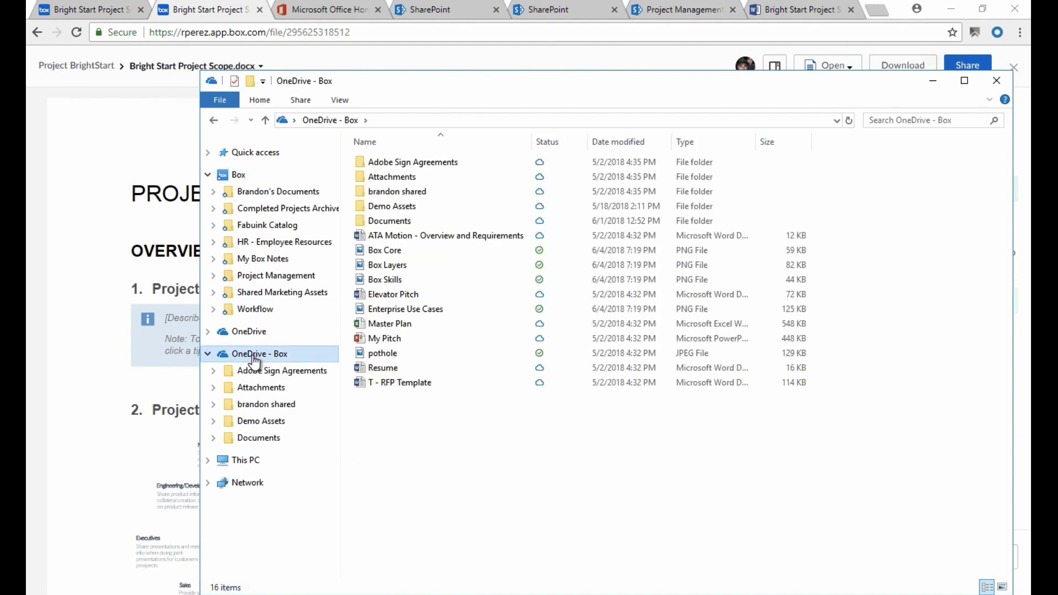